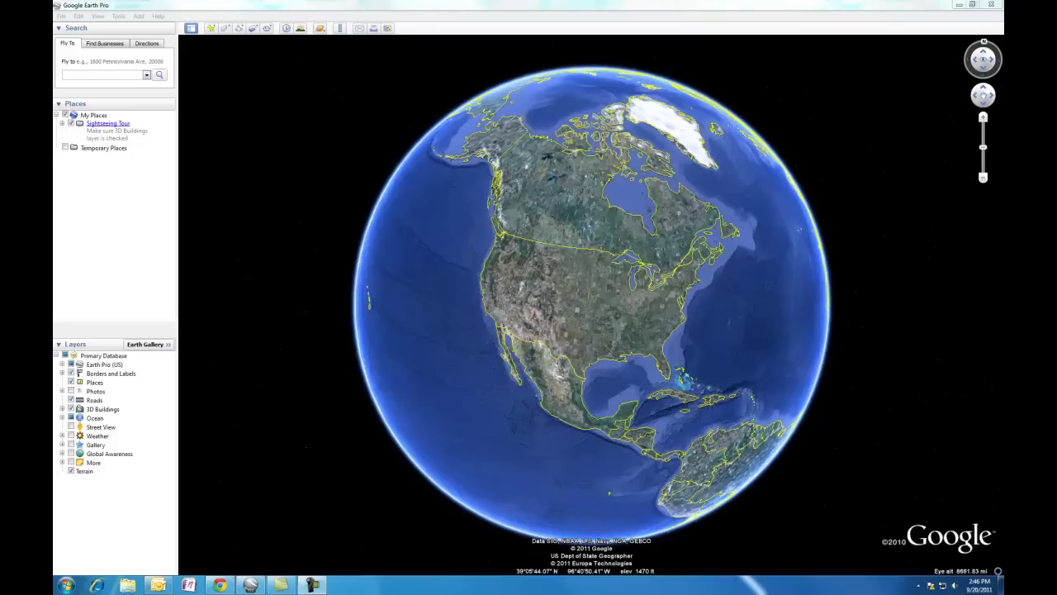
# - Spin the globe to view South America, the Pacific and Africa, and return to North America
pyautogui.moveTo(562, 429); pyautogui.dragTo(548, 382)
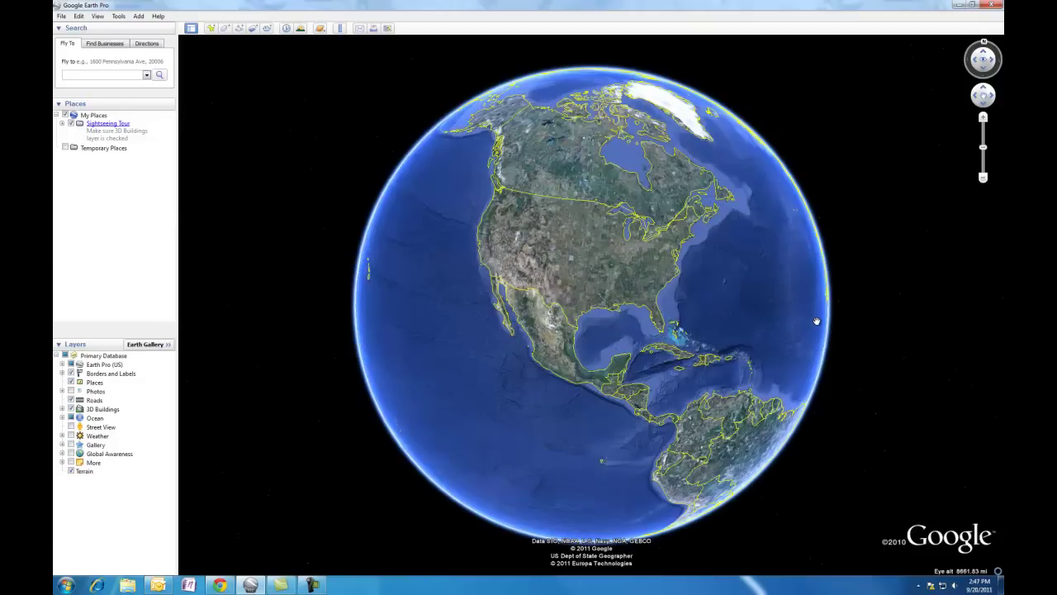
pyautogui.moveTo(817, 320); pyautogui.dragTo(654, 282)
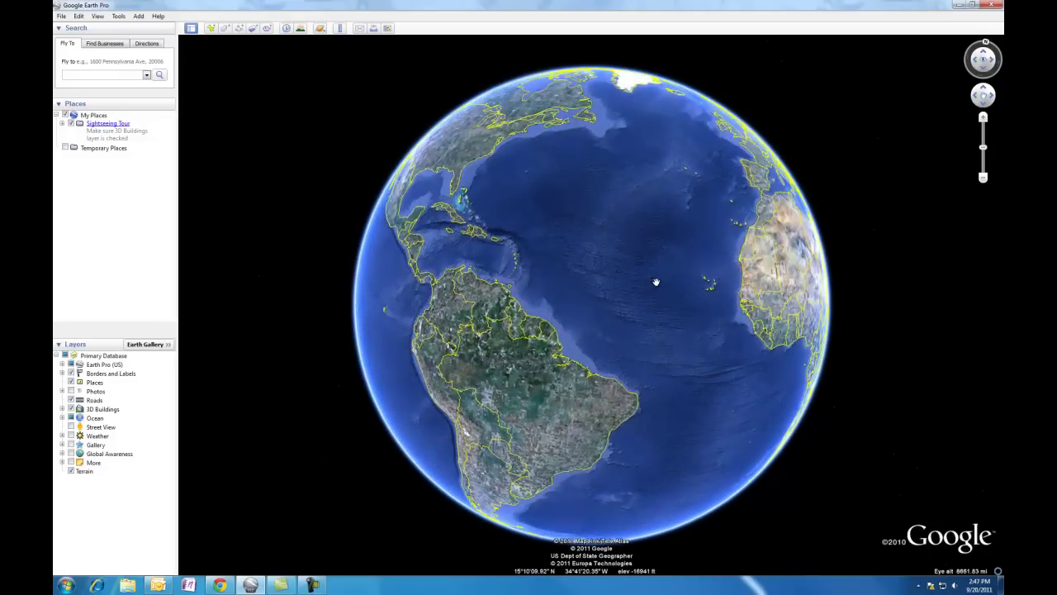
pyautogui.moveTo(572, 365); pyautogui.dragTo(664, 351)
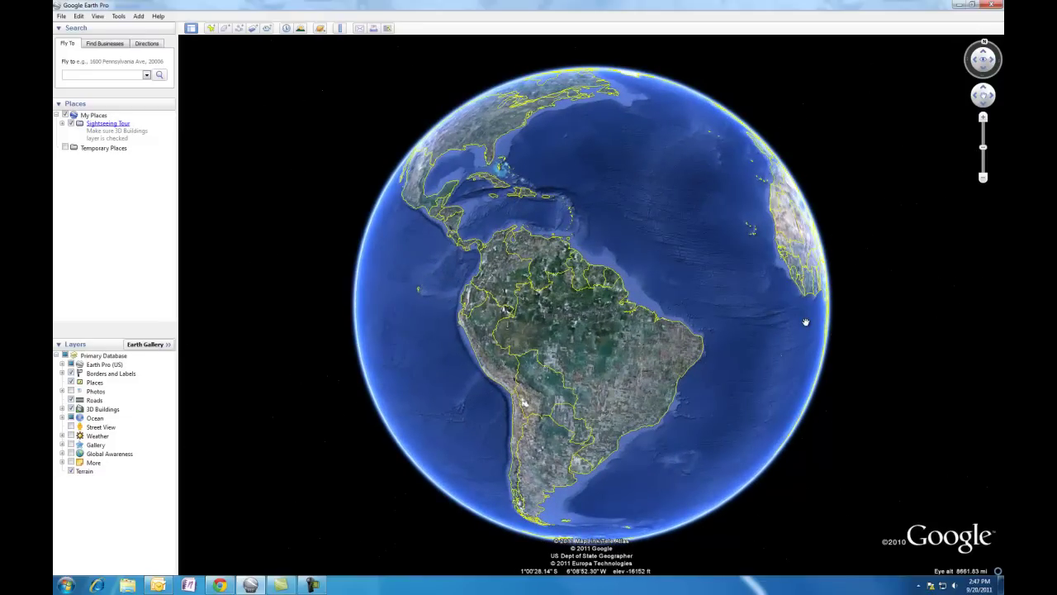
pyautogui.moveTo(814, 321); pyautogui.dragTo(592, 300)
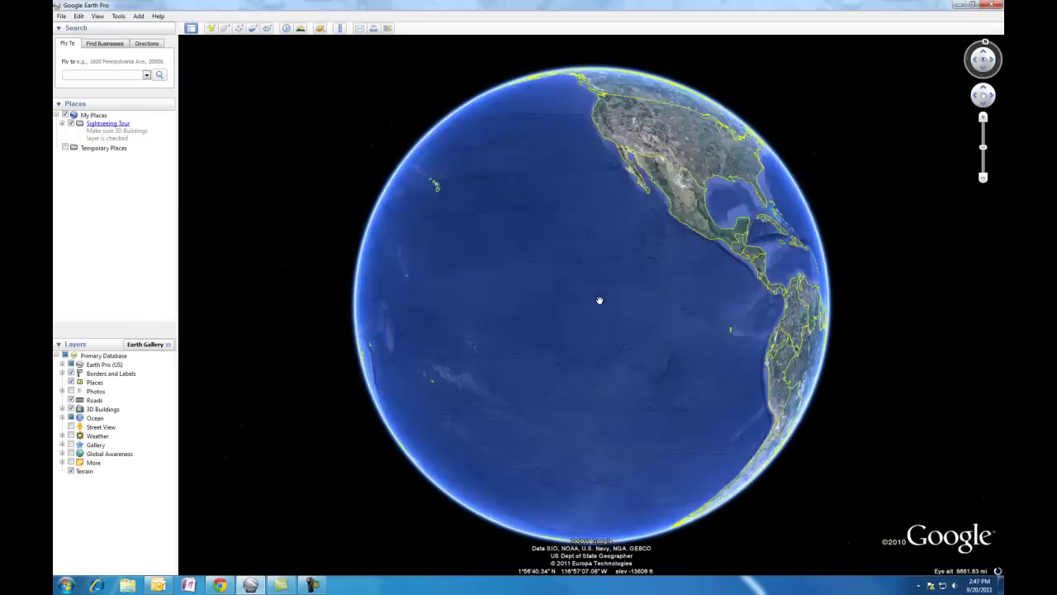
pyautogui.moveTo(661, 294); pyautogui.dragTo(652, 324)
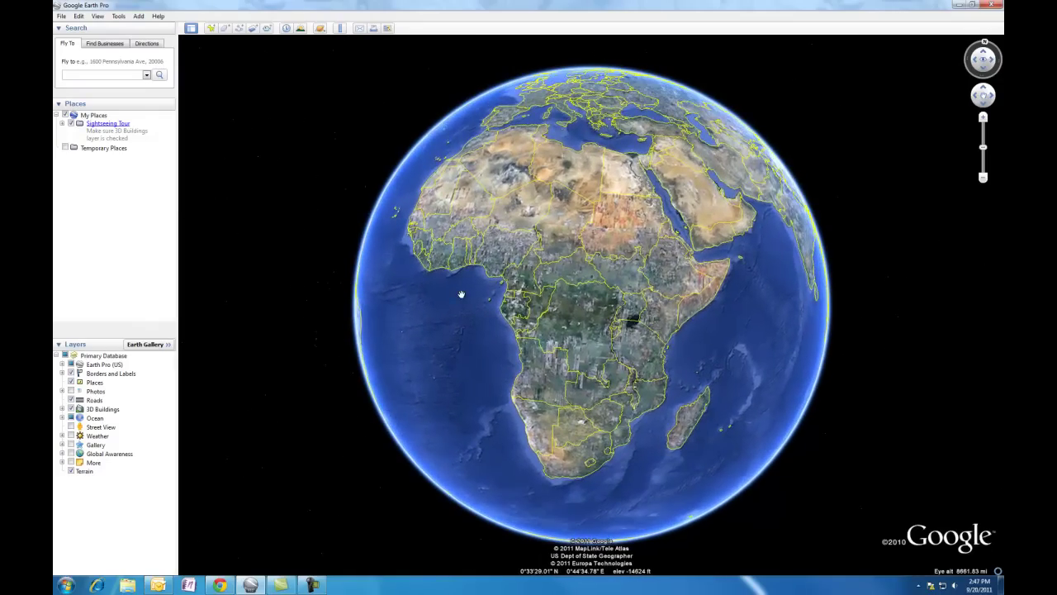
pyautogui.moveTo(581, 274); pyautogui.dragTo(762, 312)
pyautogui.moveTo(500, 314); pyautogui.dragTo(729, 338)
pyautogui.moveTo(506, 260); pyautogui.dragTo(632, 426)
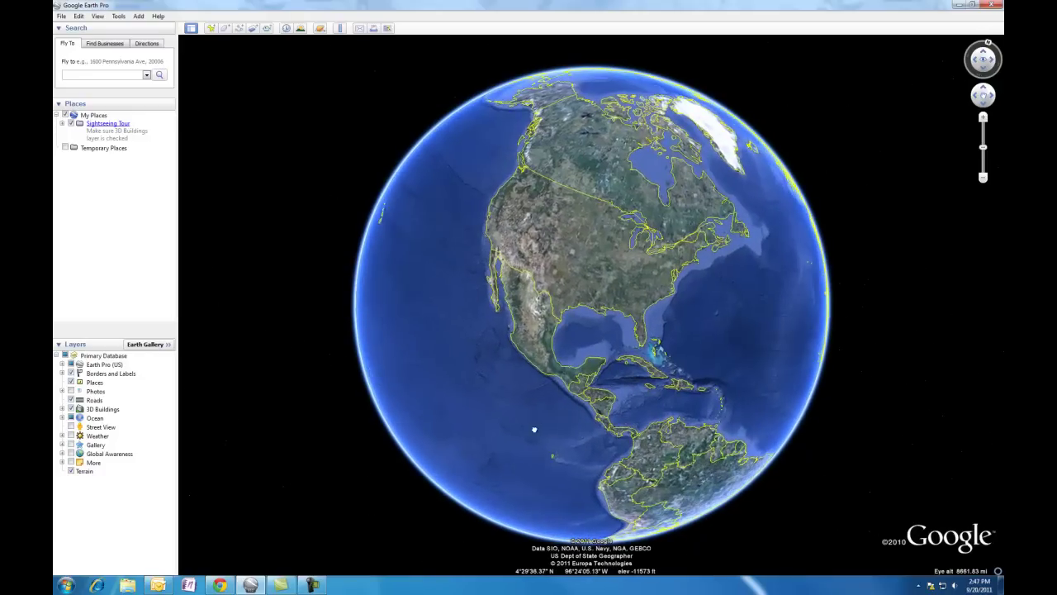
pyautogui.moveTo(537, 425); pyautogui.dragTo(640, 455)
pyautogui.moveTo(634, 366); pyautogui.dragTo(577, 330)
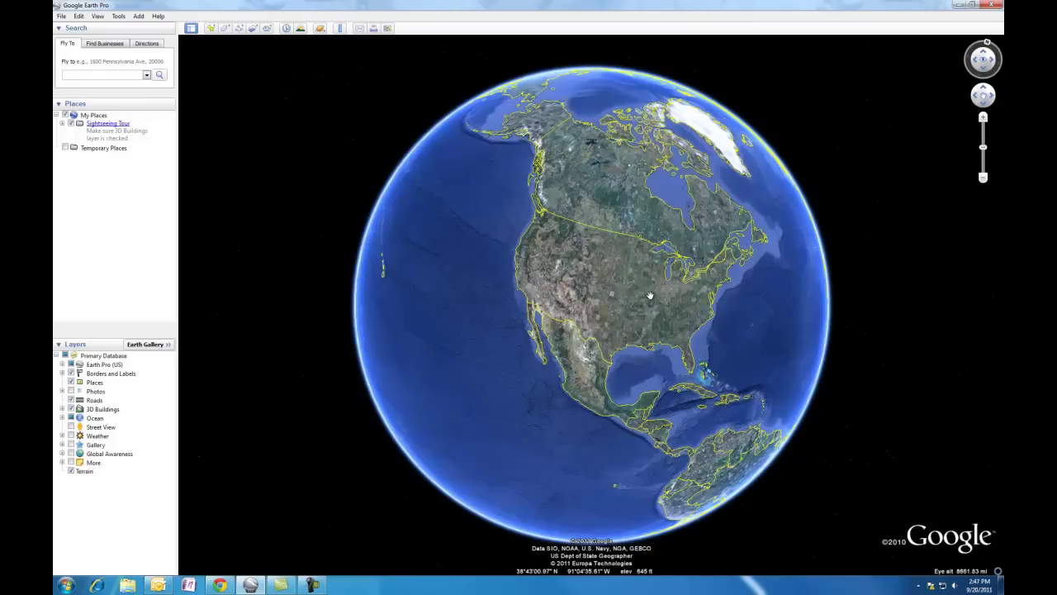
# - Zoom in from the United States through Southern California to the area between Downey and Anaheim
pyautogui.scroll(5, 650, 295)
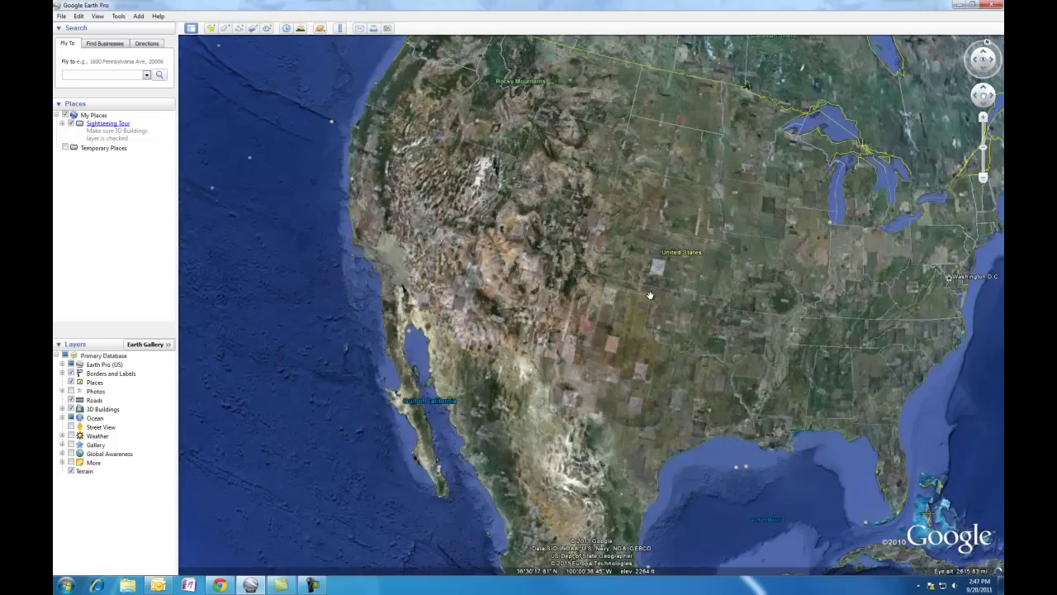
pyautogui.scroll(-2, 650, 295)
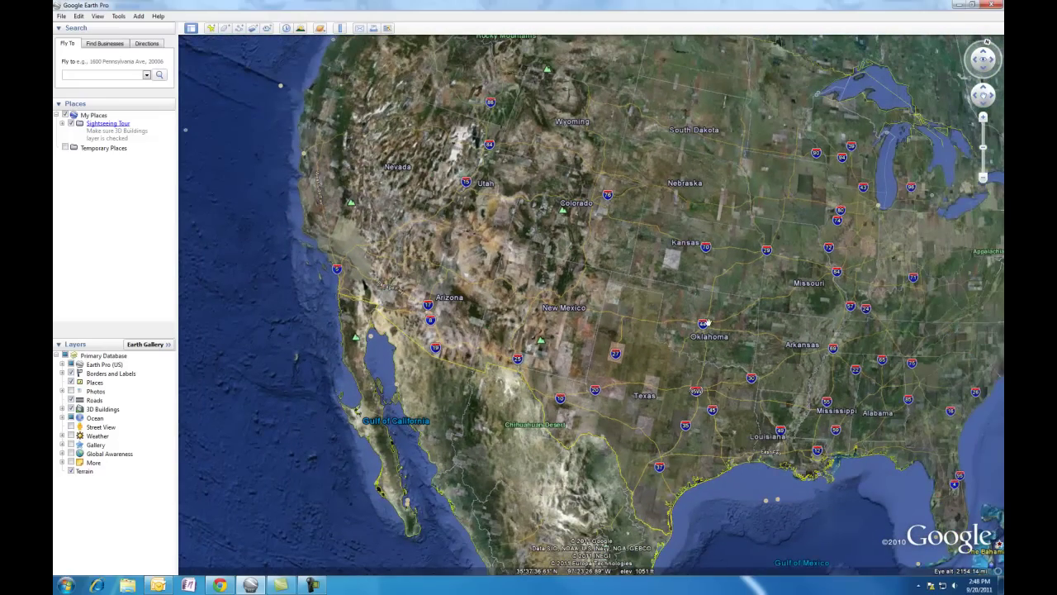
pyautogui.moveTo(490, 412); pyautogui.dragTo(651, 424)
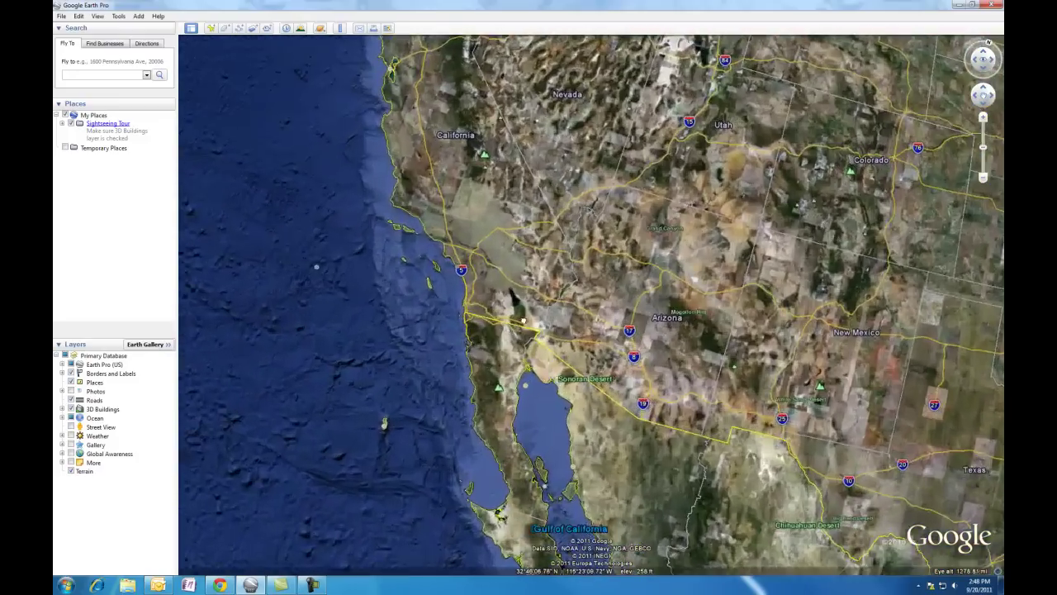
pyautogui.scroll(3, 540, 302)
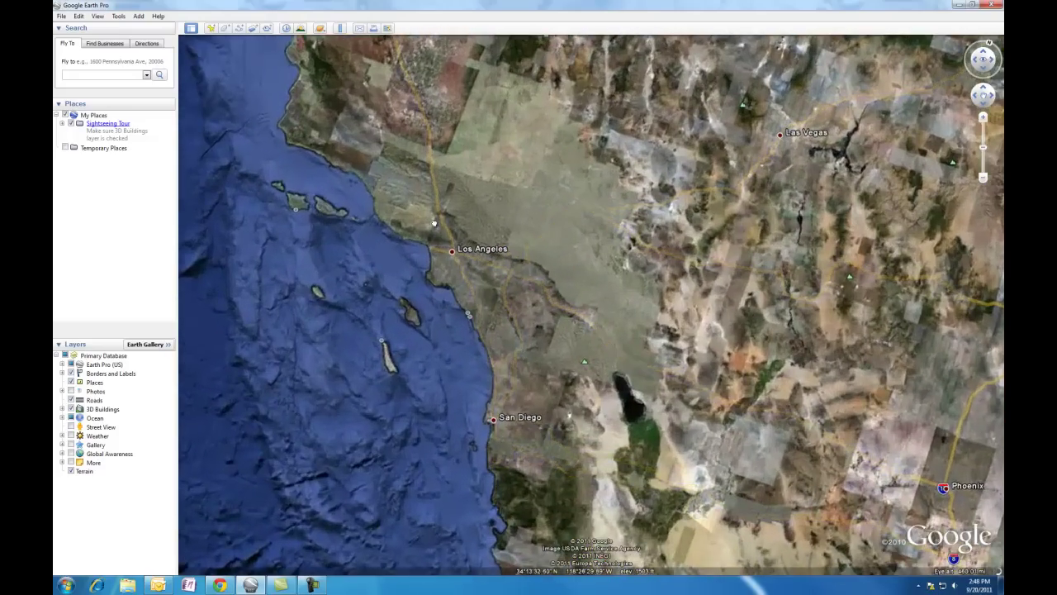
pyautogui.scroll(5, 540, 302)
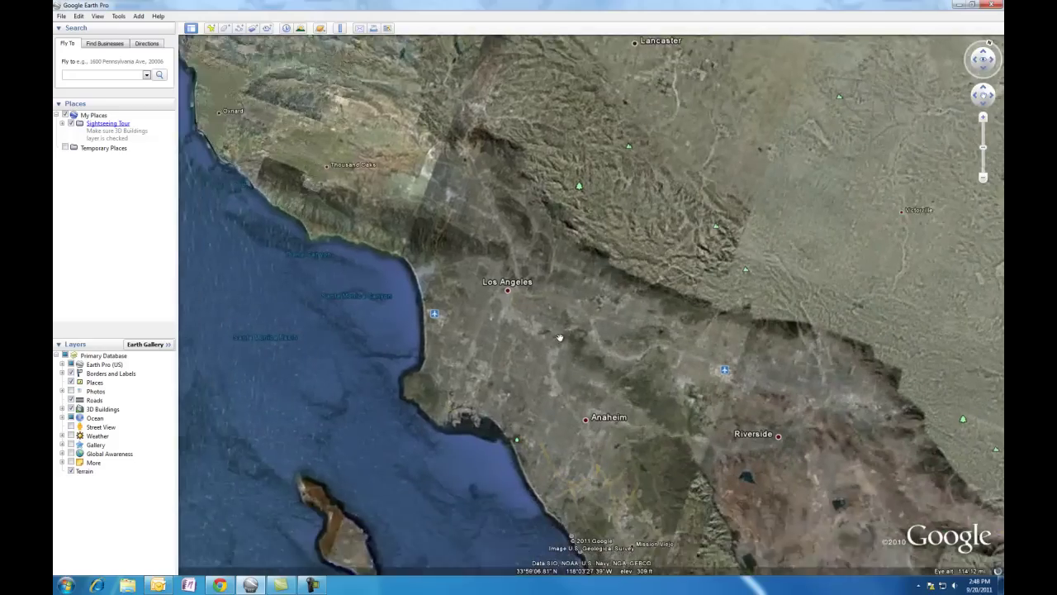
pyautogui.scroll(3, 545, 337)
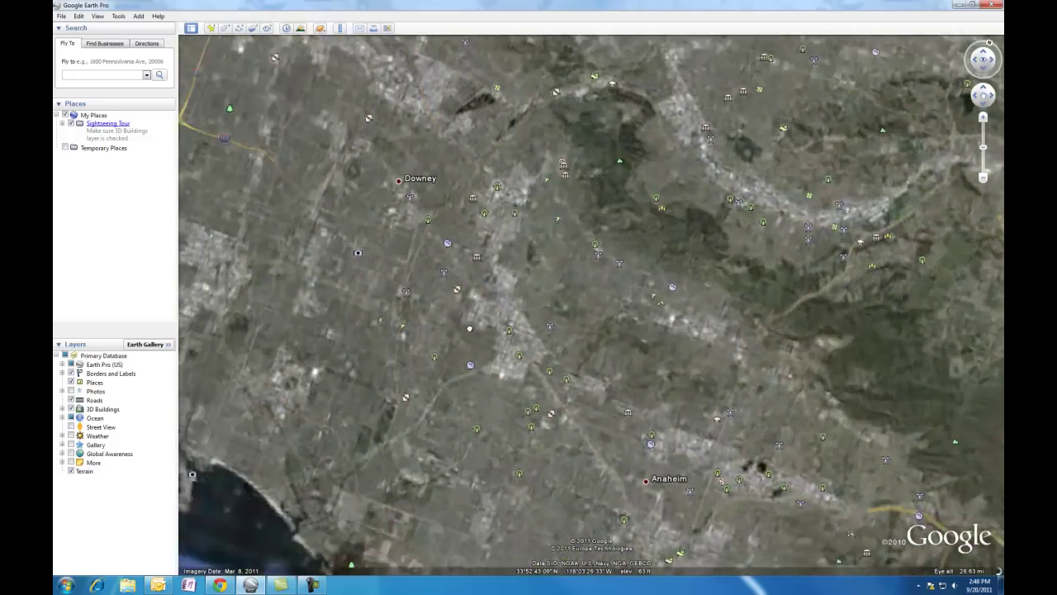
# - Move southwest to Long Beach and zoom in on the traffic circle southeast of Signal Hill
pyautogui.moveTo(469, 329); pyautogui.dragTo(616, 263)
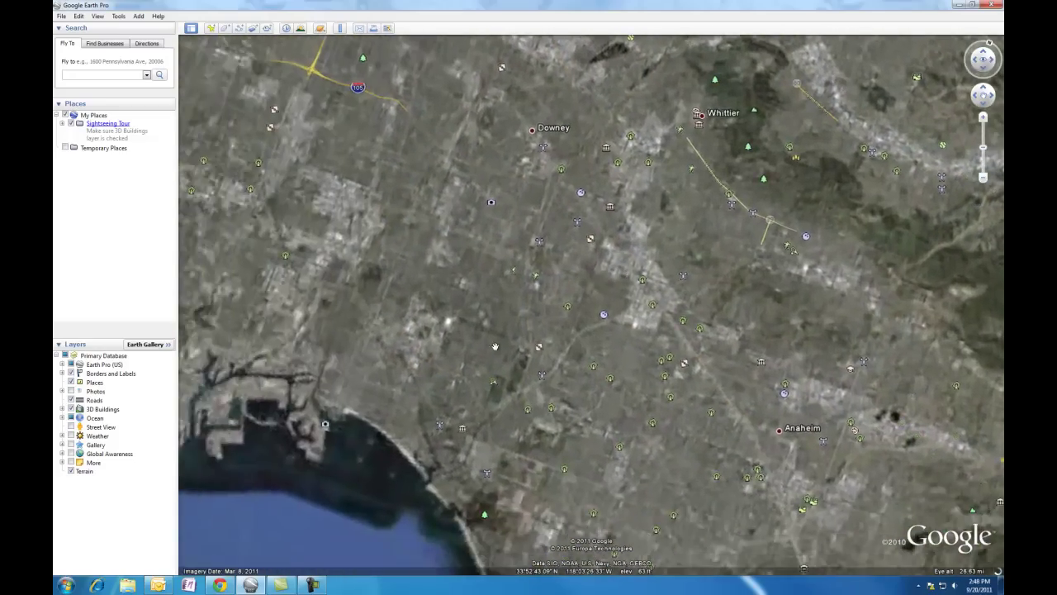
pyautogui.scroll(2, 495, 346)
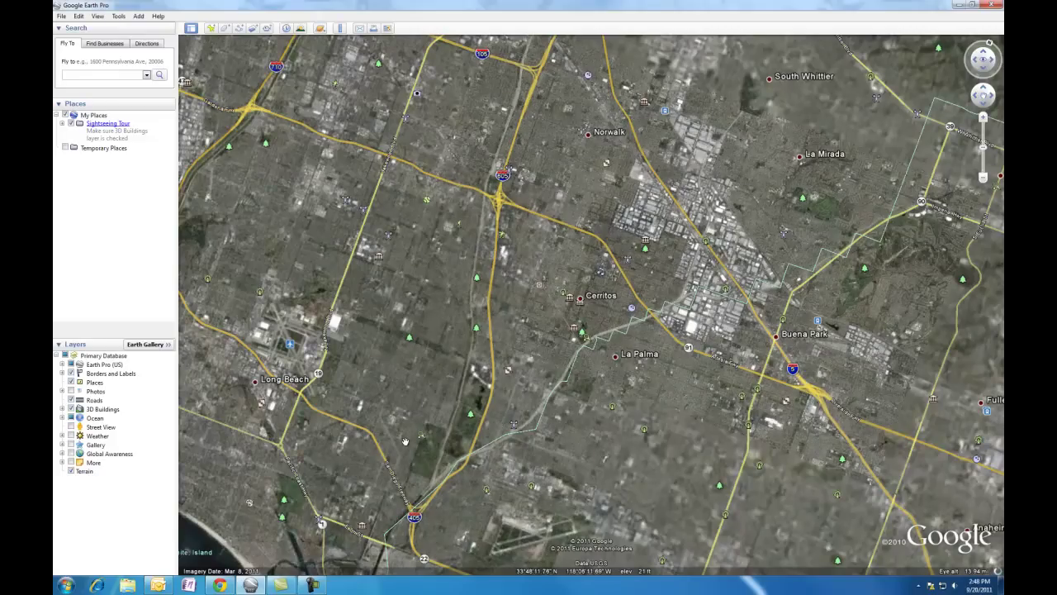
pyautogui.moveTo(384, 446); pyautogui.dragTo(615, 328)
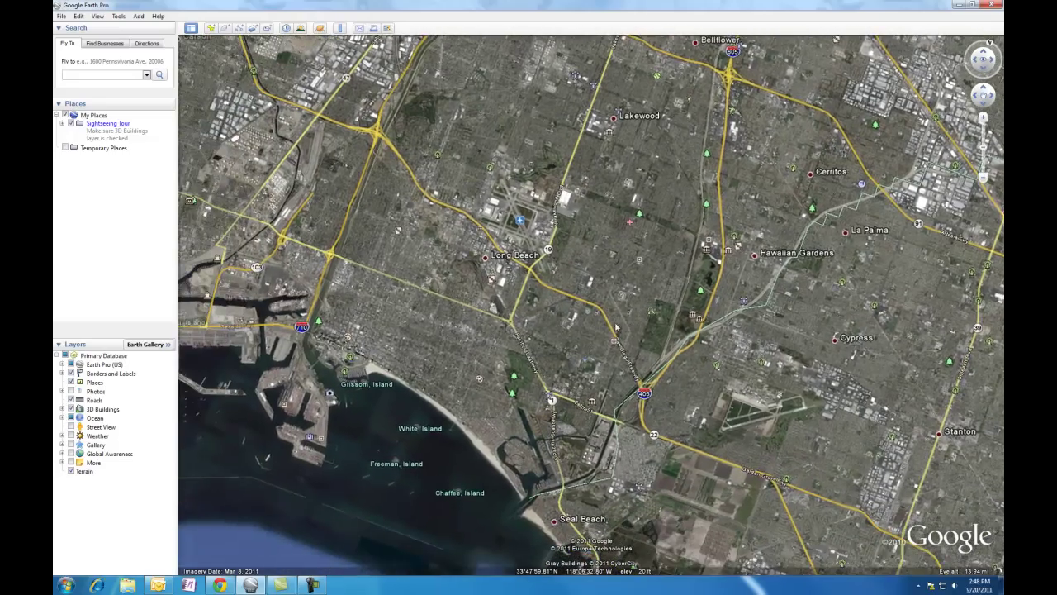
pyautogui.scroll(5, 616, 328)
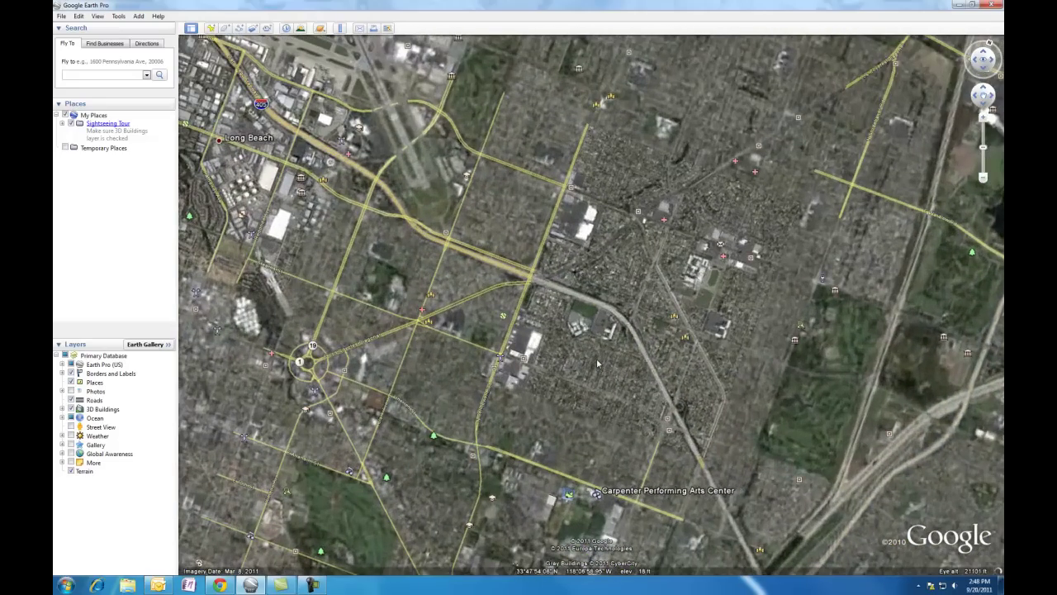
pyautogui.moveTo(310, 382); pyautogui.dragTo(462, 376)
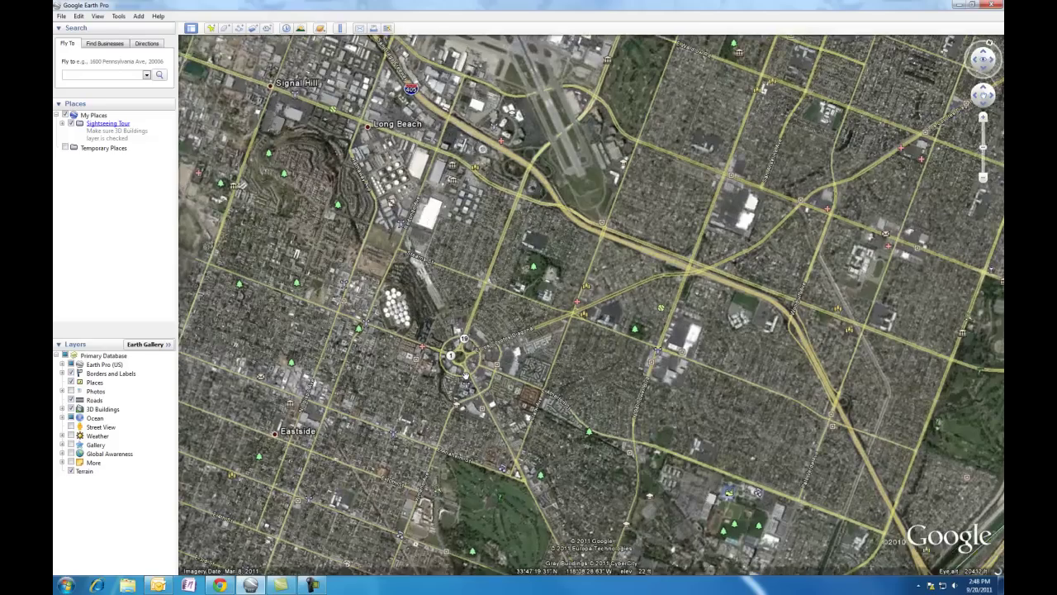
# - Examine the streets around the Long Beach traffic circle and continue southwest across the Eastside neighbourhood
pyautogui.scroll(5, 465, 376)
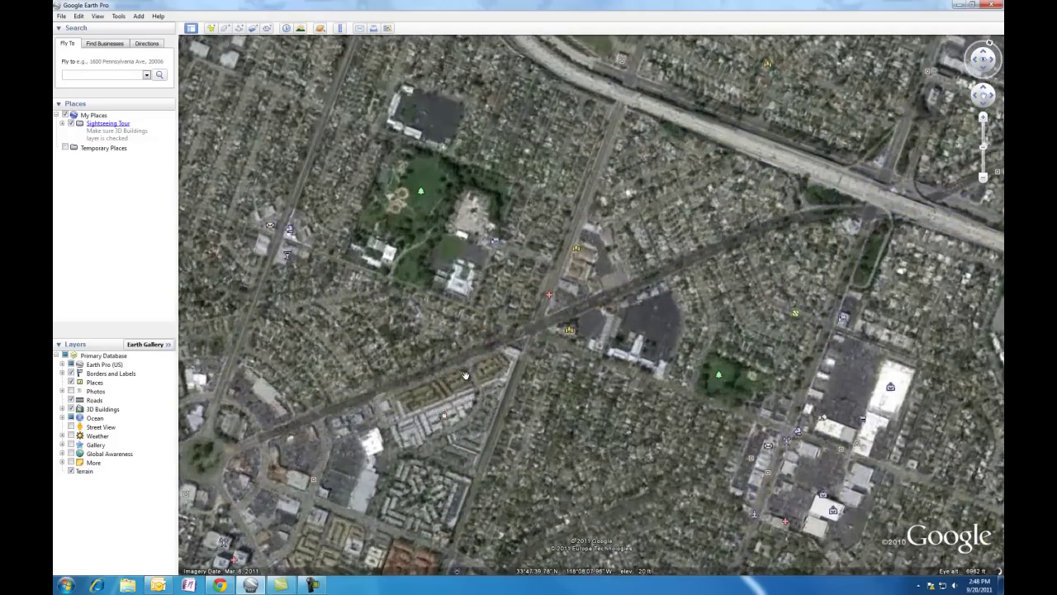
pyautogui.scroll(-3, 465, 376)
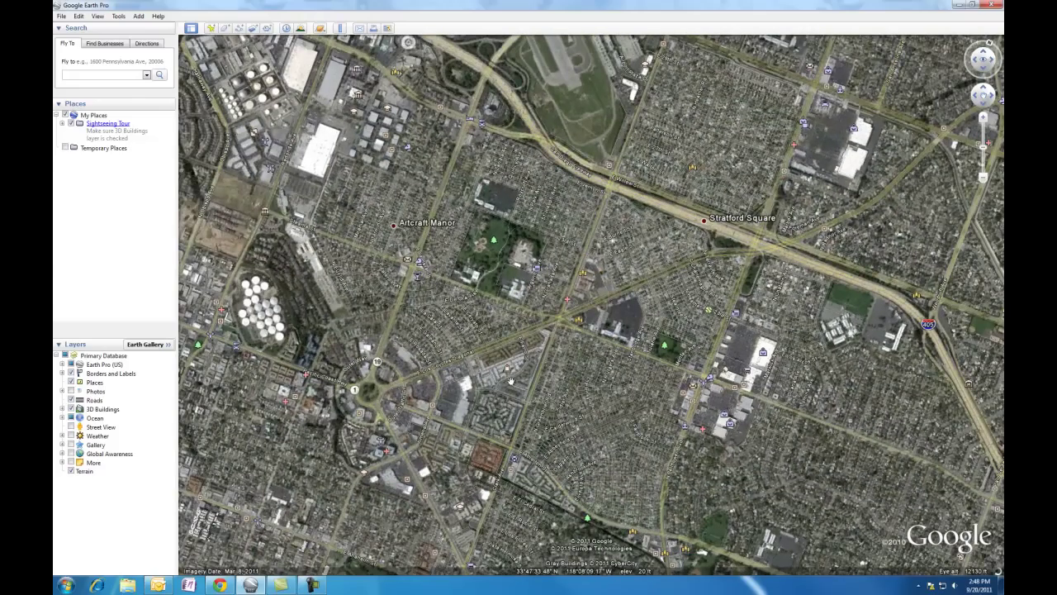
pyautogui.scroll(-2, 595, 371)
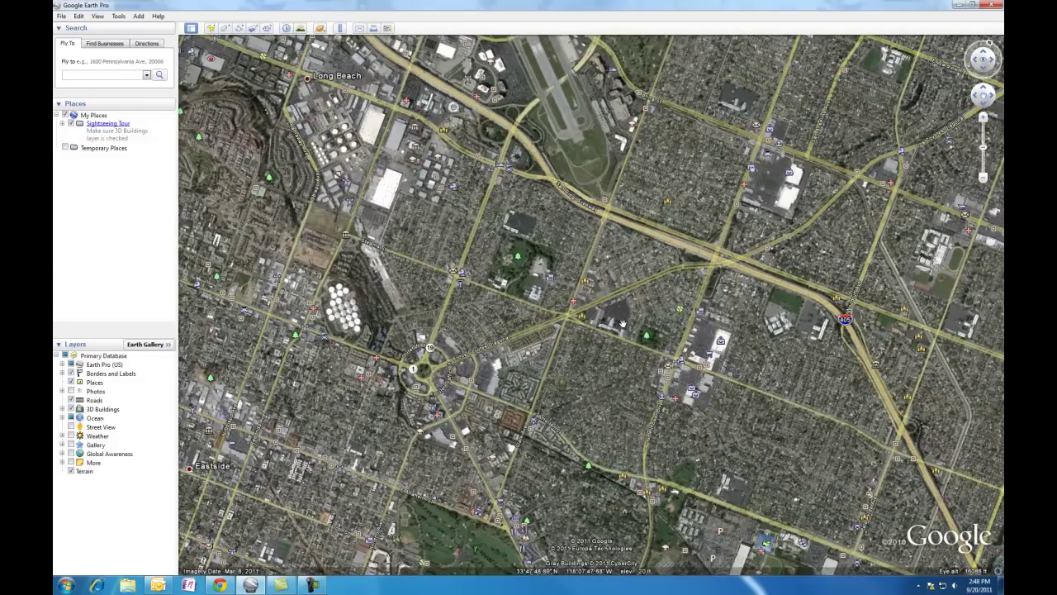
pyautogui.moveTo(453, 330); pyautogui.dragTo(577, 254)
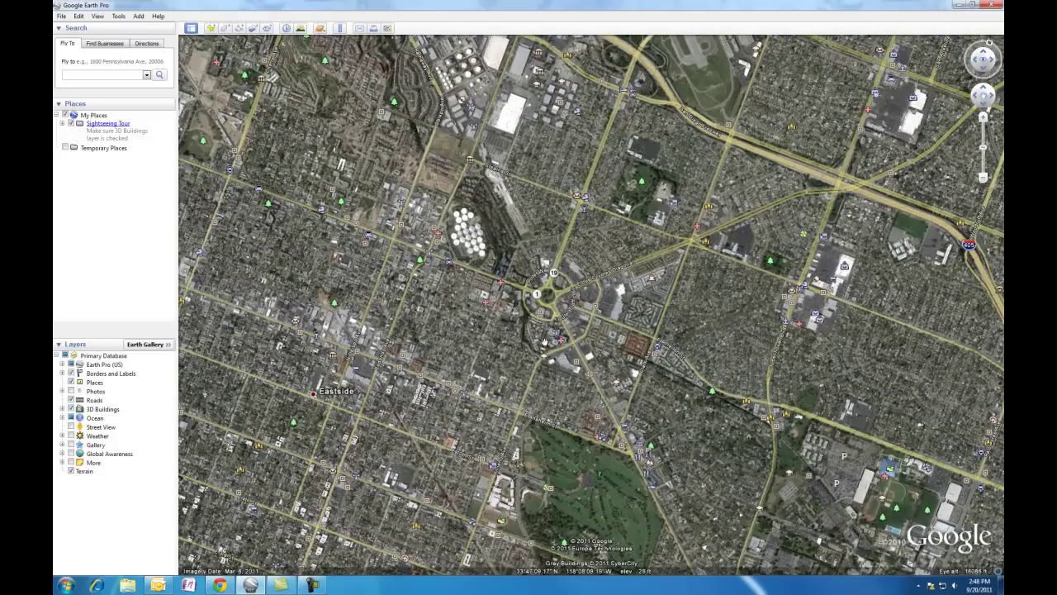
pyautogui.moveTo(441, 384); pyautogui.dragTo(586, 266)
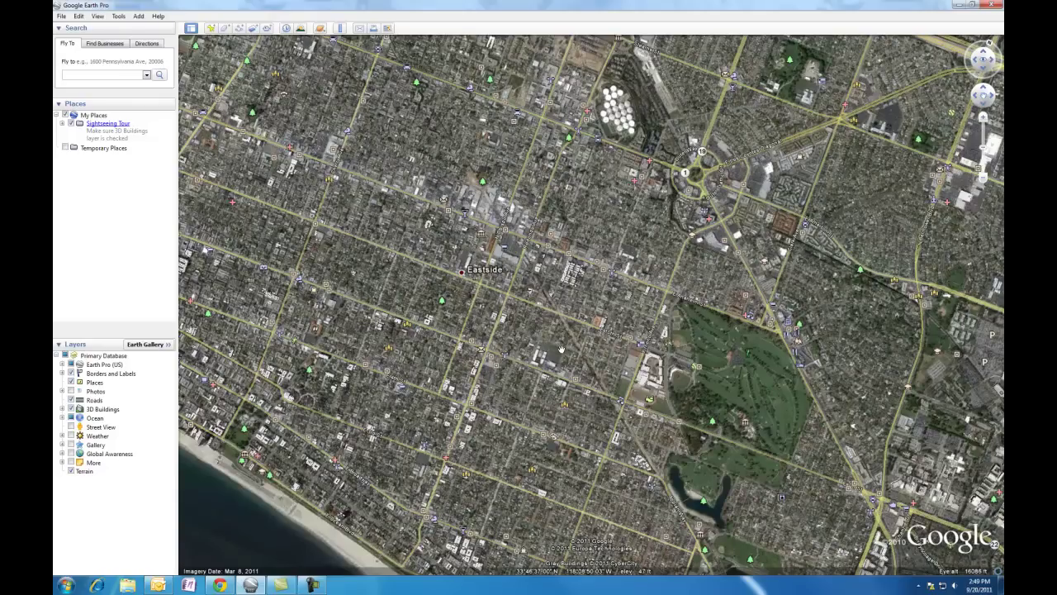
# - View Eastside Long Beach at wider and closer range, and turn the map so north faces up
pyautogui.scroll(-3, 556, 348)
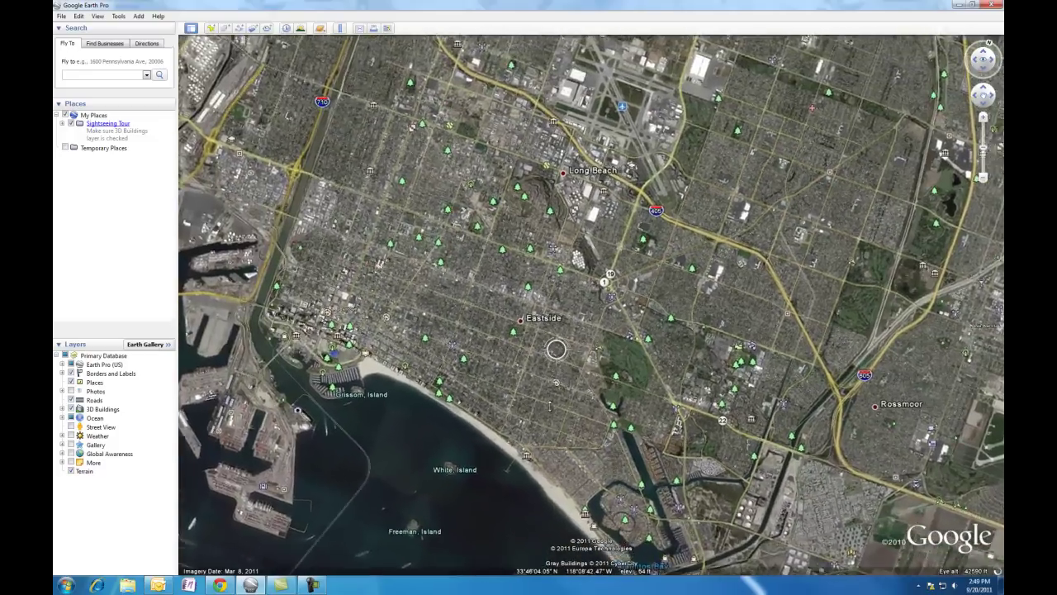
pyautogui.scroll(5, 556, 348)
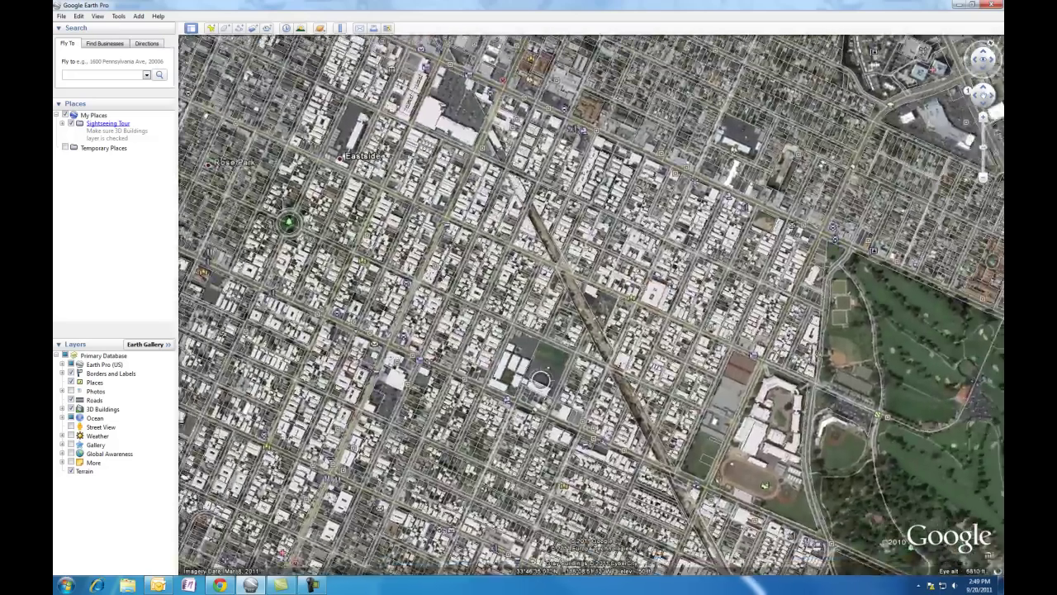
pyautogui.moveTo(541, 379); pyautogui.dragTo(535, 367, button='right')
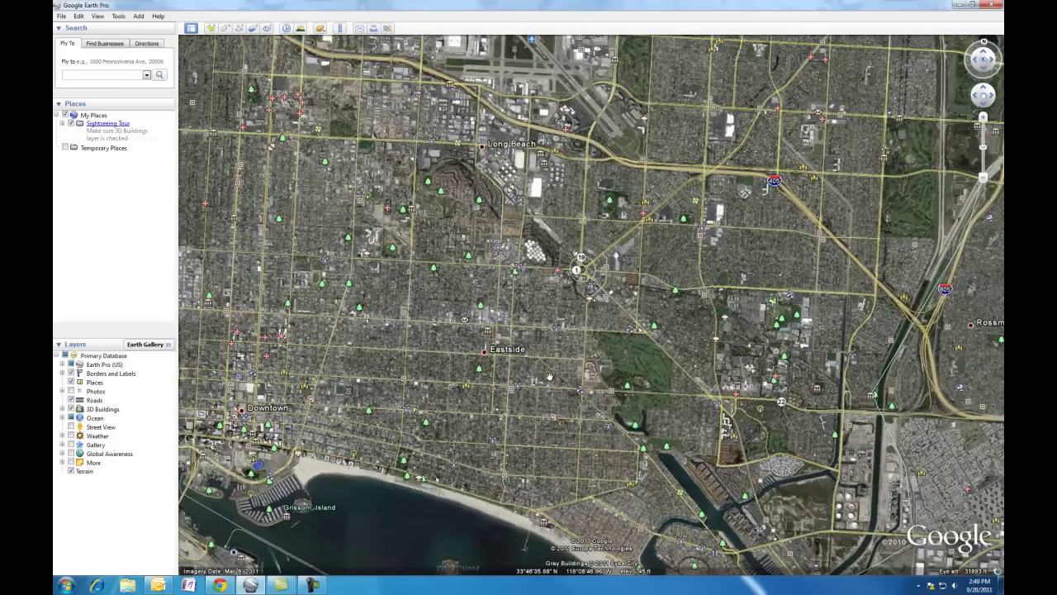
pyautogui.scroll(3, 456, 352)
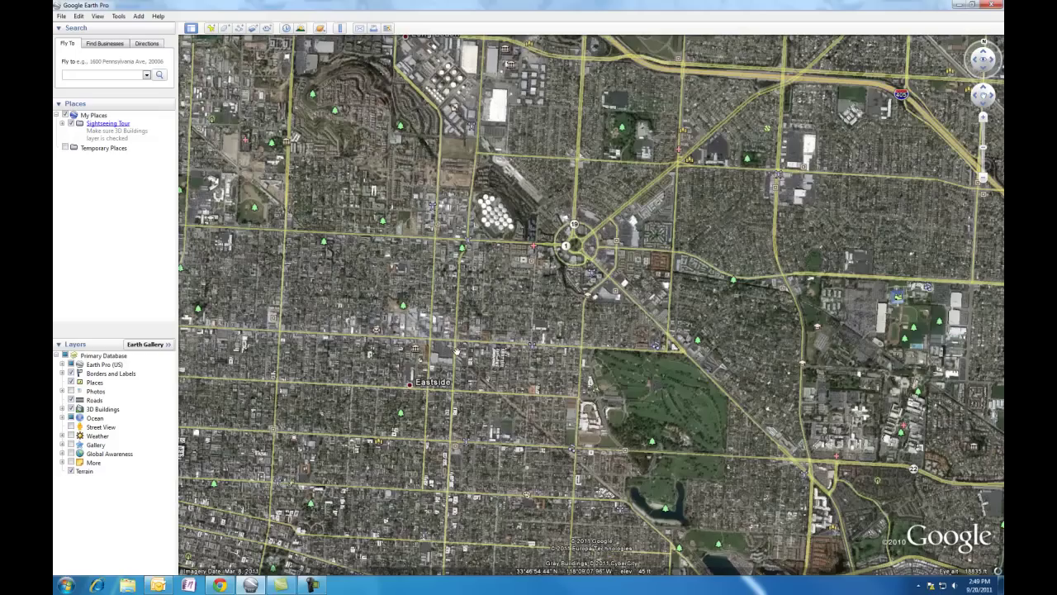
pyautogui.scroll(2, 457, 352)
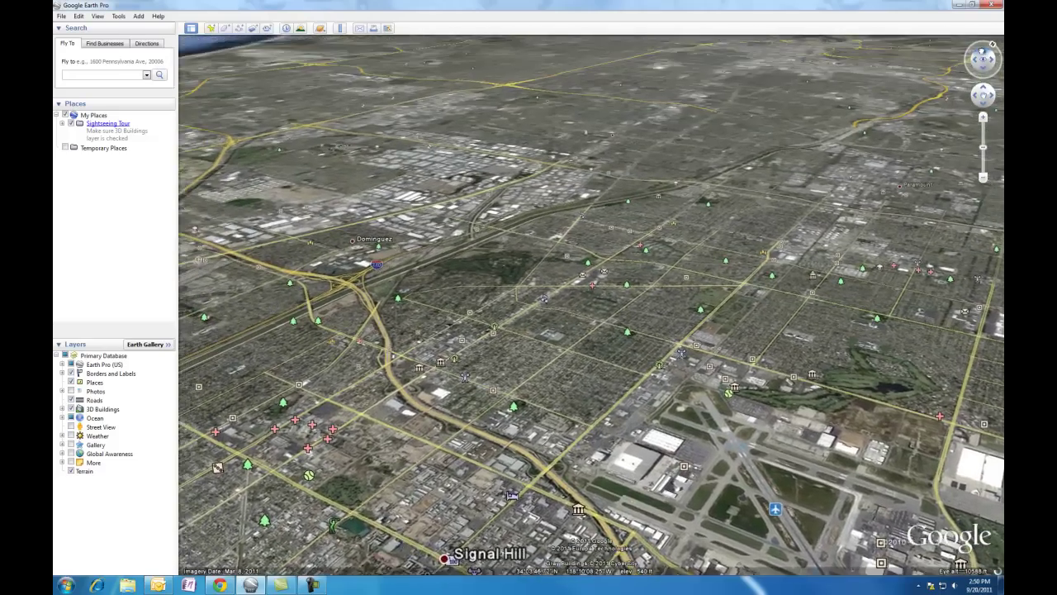
# - Tilt the view up to the horizon and approach Downtown Long Beach beside the harbor
pyautogui.click(982, 51)
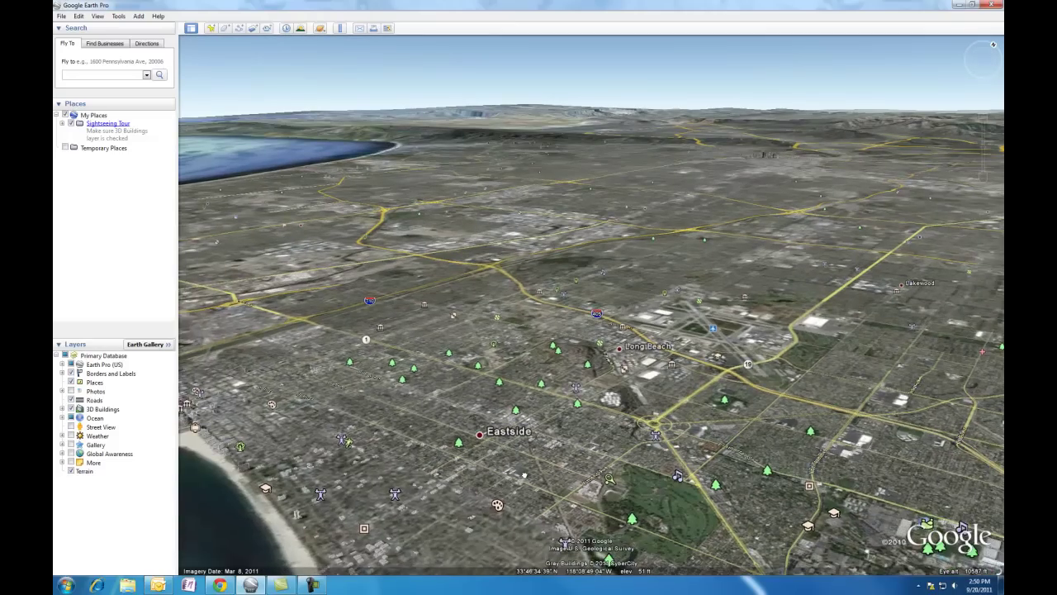
pyautogui.moveTo(523, 475); pyautogui.dragTo(729, 384)
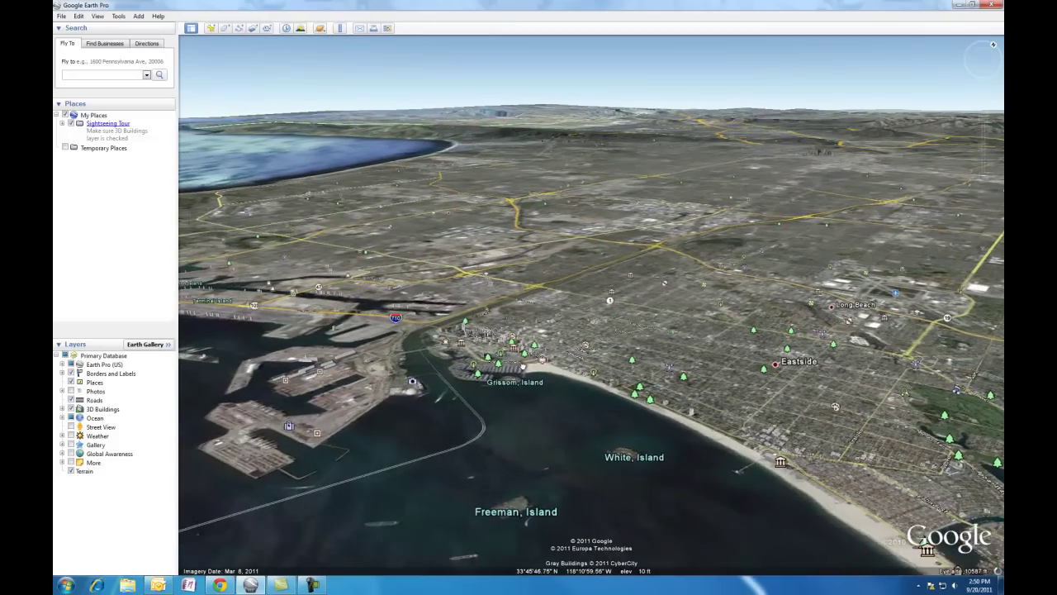
pyautogui.scroll(4, 613, 379)
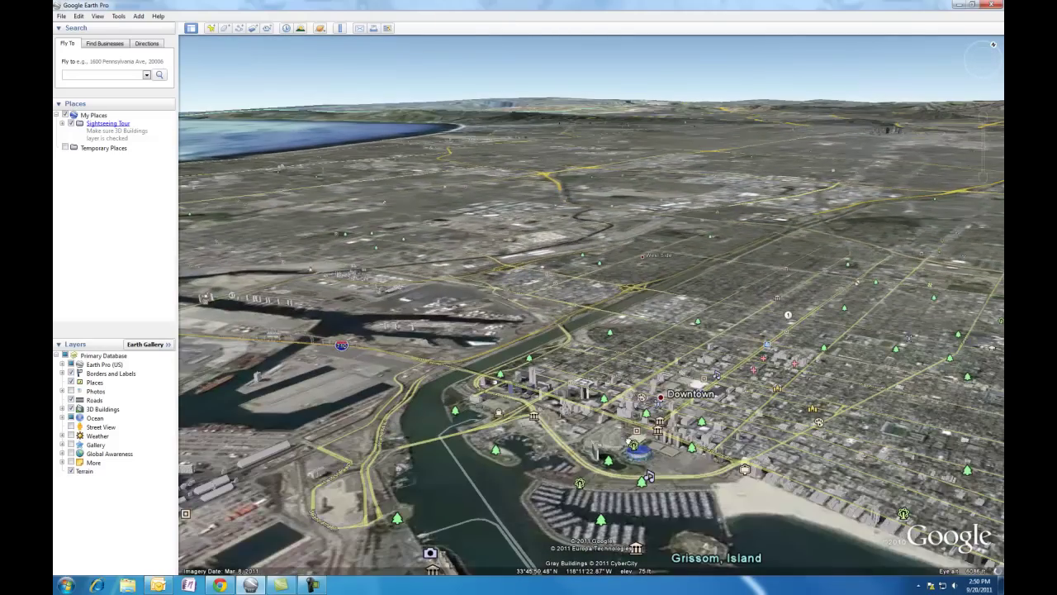
pyautogui.scroll(3, 637, 416)
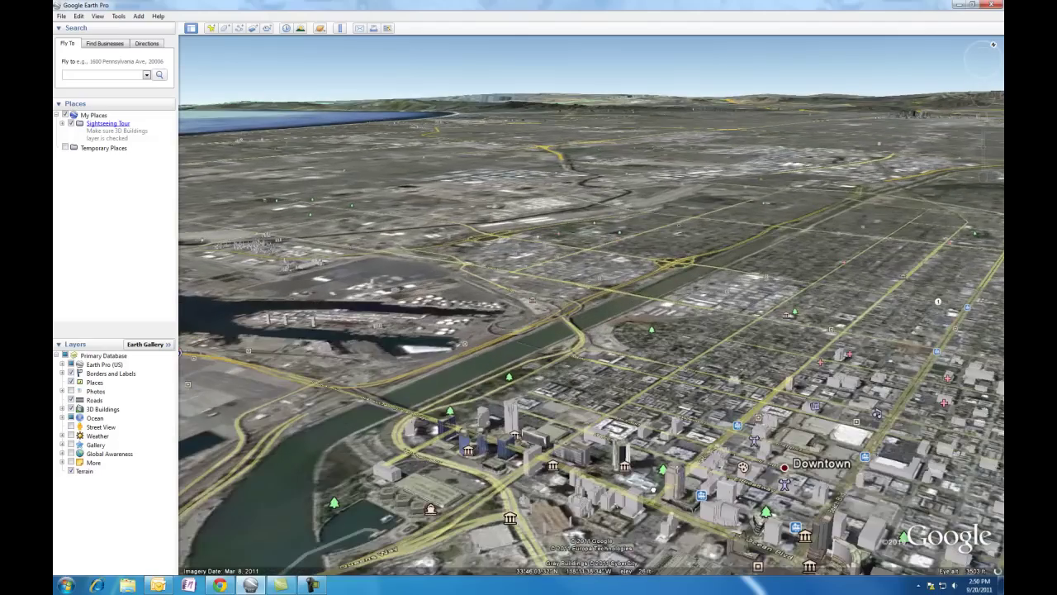
# - Examine the 3D buildings of Downtown Long Beach at close range
pyautogui.moveTo(654, 489); pyautogui.dragTo(634, 385)
pyautogui.scroll(4, 648, 405)
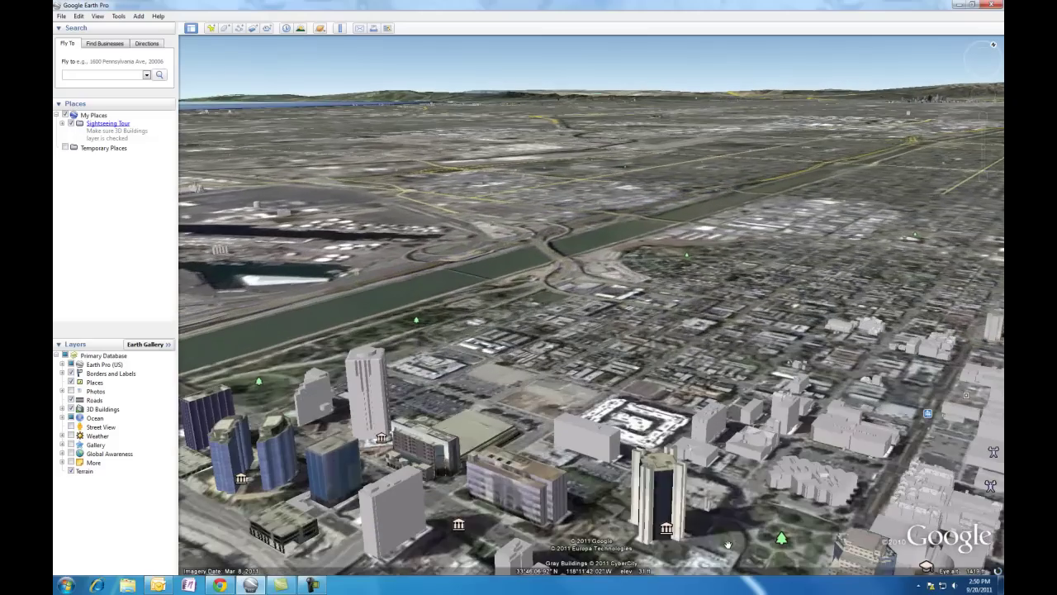
pyautogui.moveTo(724, 511); pyautogui.dragTo(693, 413)
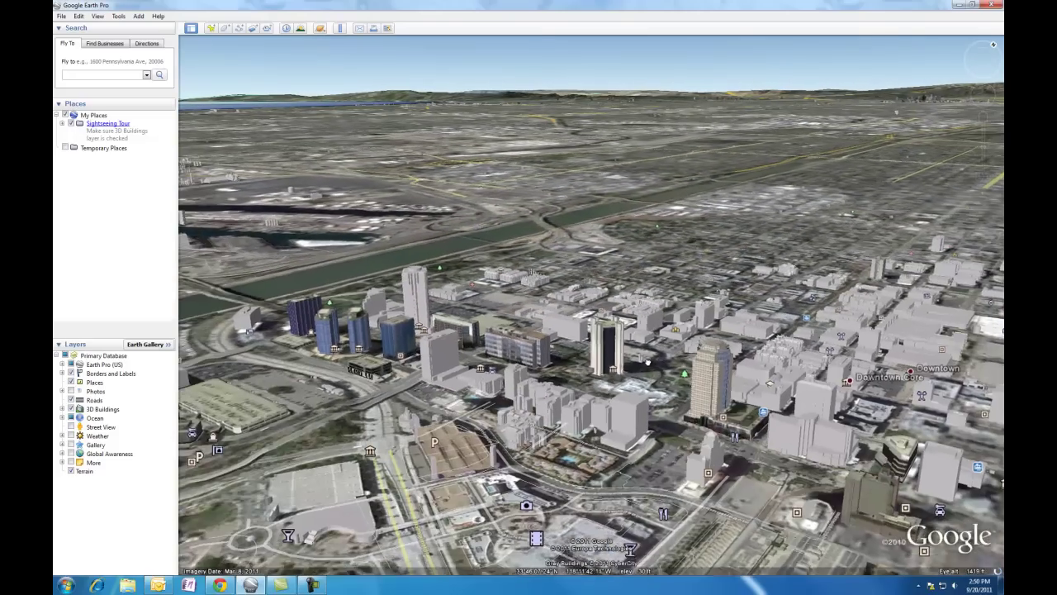
pyautogui.scroll(2, 609, 416)
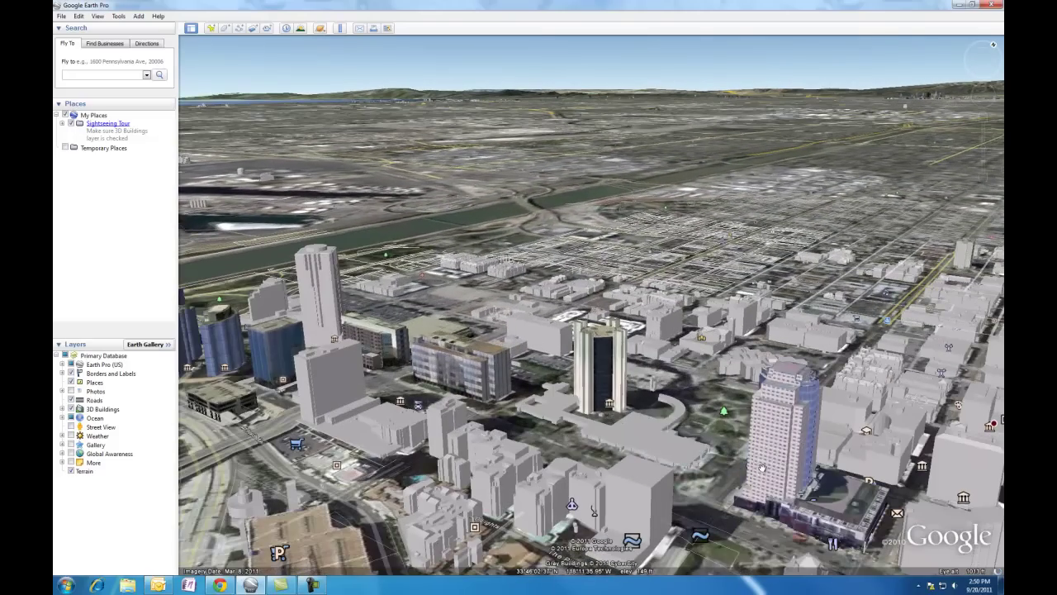
# - Examine the Downtown Long Beach buildings at closer range and continue toward the waterfront convention center
pyautogui.moveTo(686, 488); pyautogui.dragTo(634, 413)
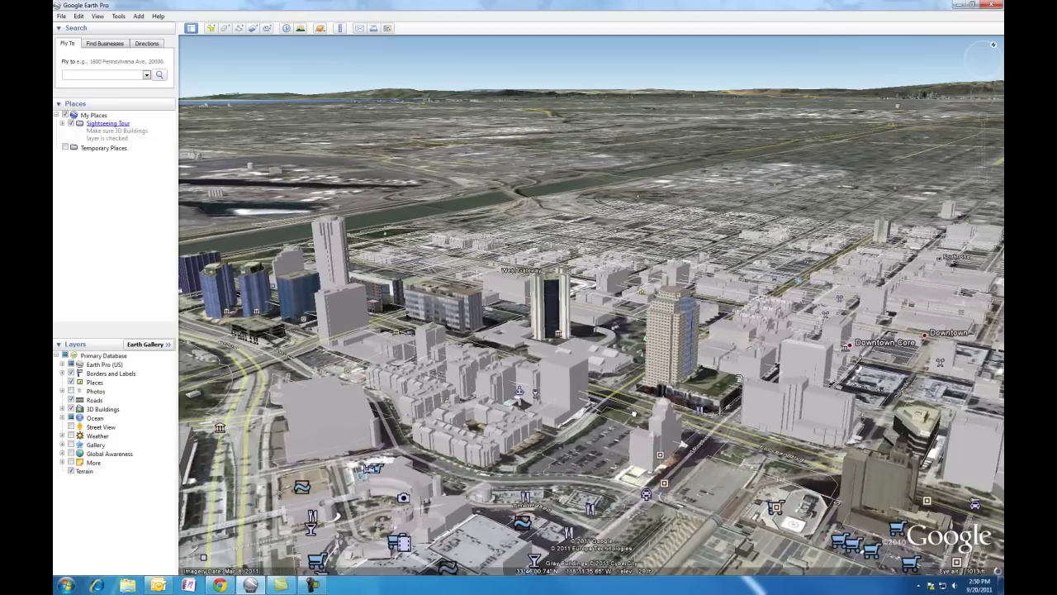
pyautogui.scroll(2, 605, 431)
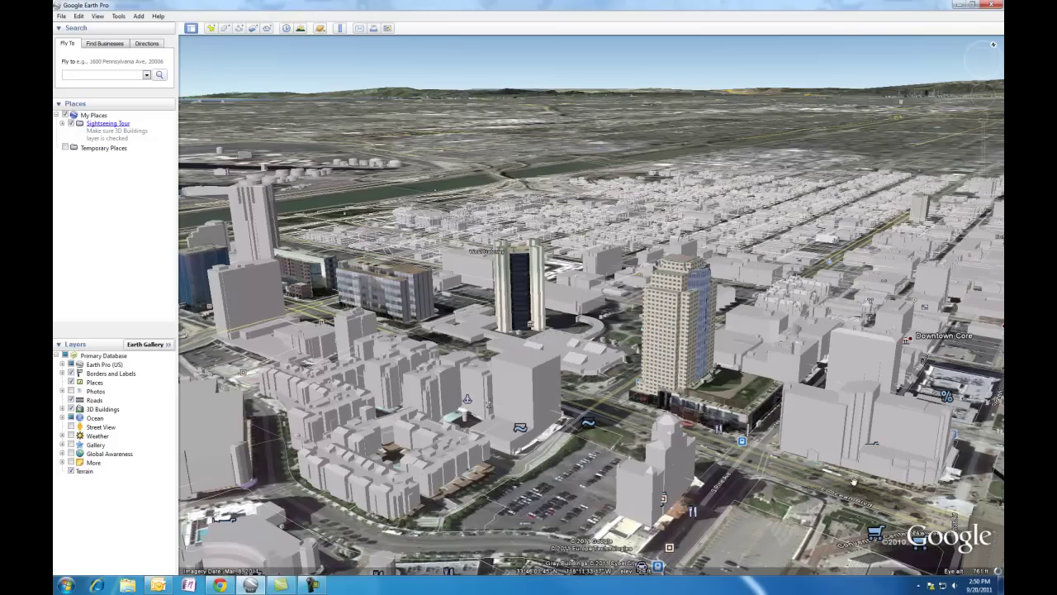
pyautogui.moveTo(853, 481); pyautogui.dragTo(653, 320)
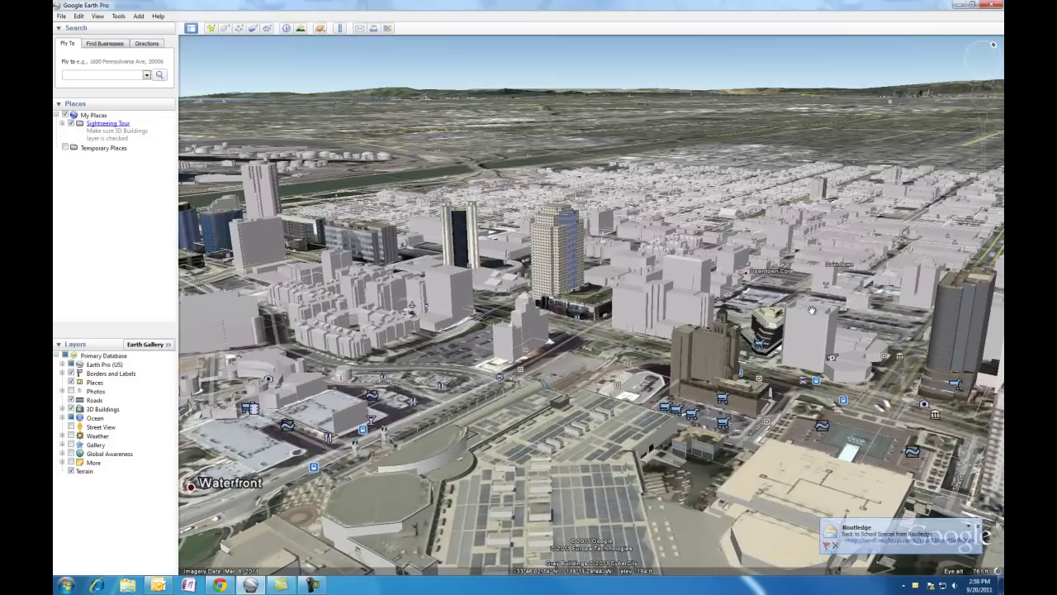
# - Zoom out from Downtown Long Beach and look down over the Los Angeles coast
pyautogui.moveTo(989, 71)
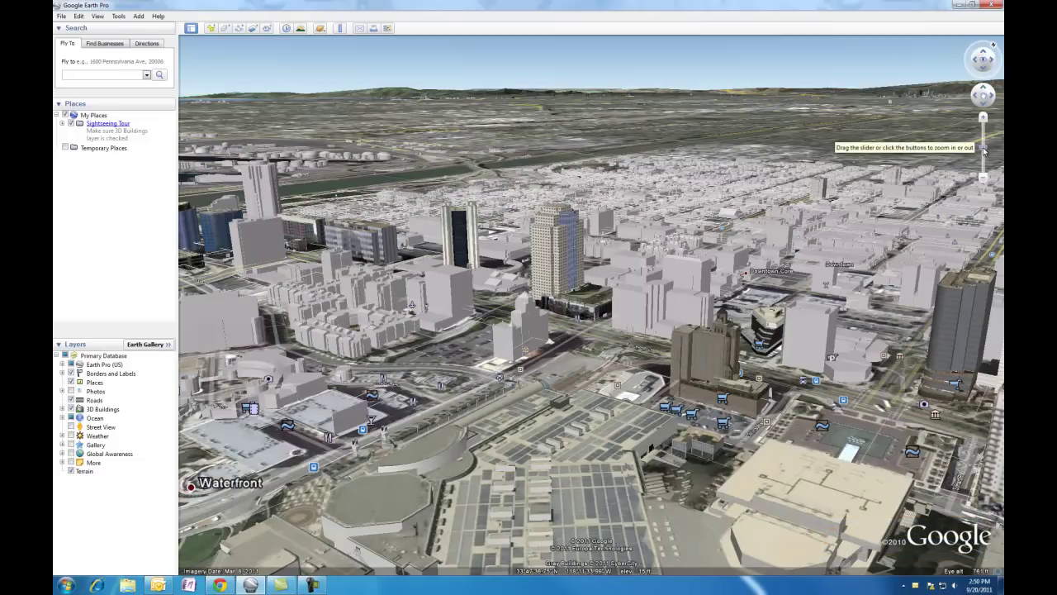
pyautogui.moveTo(983, 147); pyautogui.dragTo(984, 170)
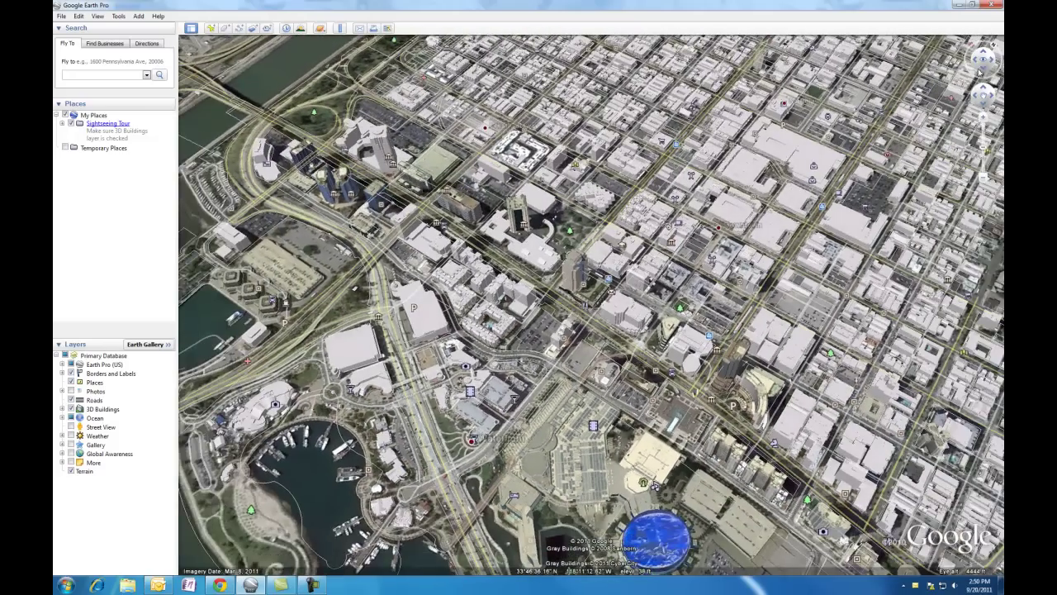
pyautogui.click(985, 69)
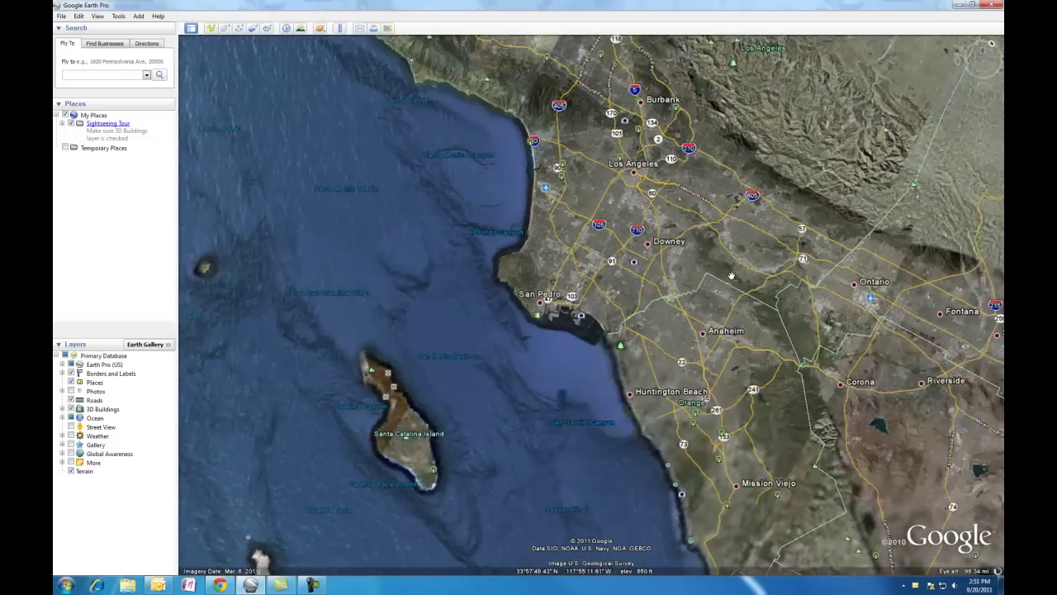
# - Zoom out from Southern California and continue east across the country until the Great Lakes and East Coast are in view
pyautogui.scroll(-5, 732, 275)
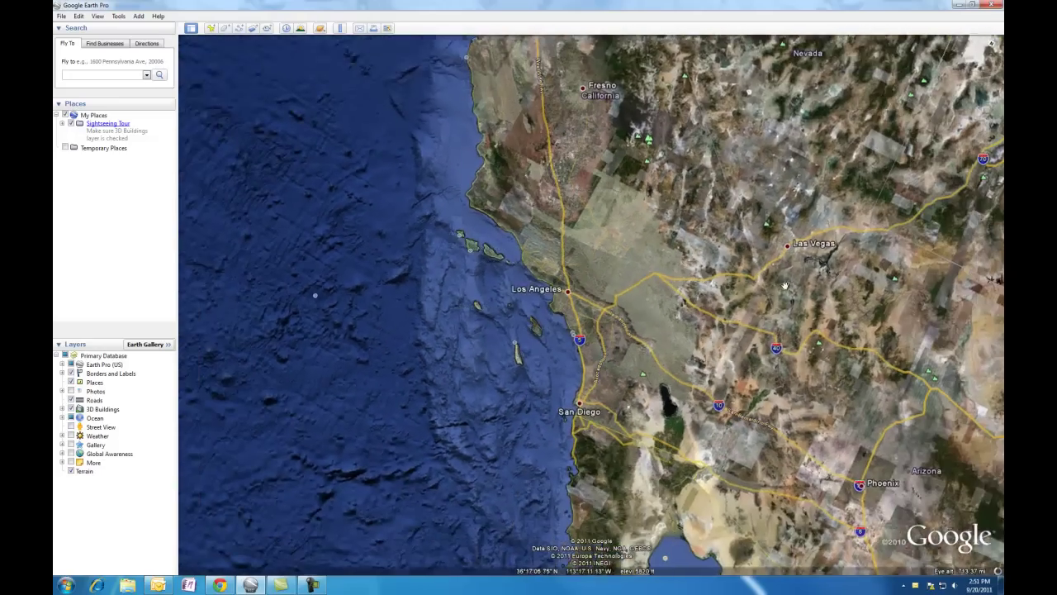
pyautogui.moveTo(786, 285); pyautogui.dragTo(578, 287)
pyautogui.scroll(-5, 681, 267)
pyautogui.moveTo(681, 267); pyautogui.dragTo(533, 278)
pyautogui.scroll(-3, 545, 289)
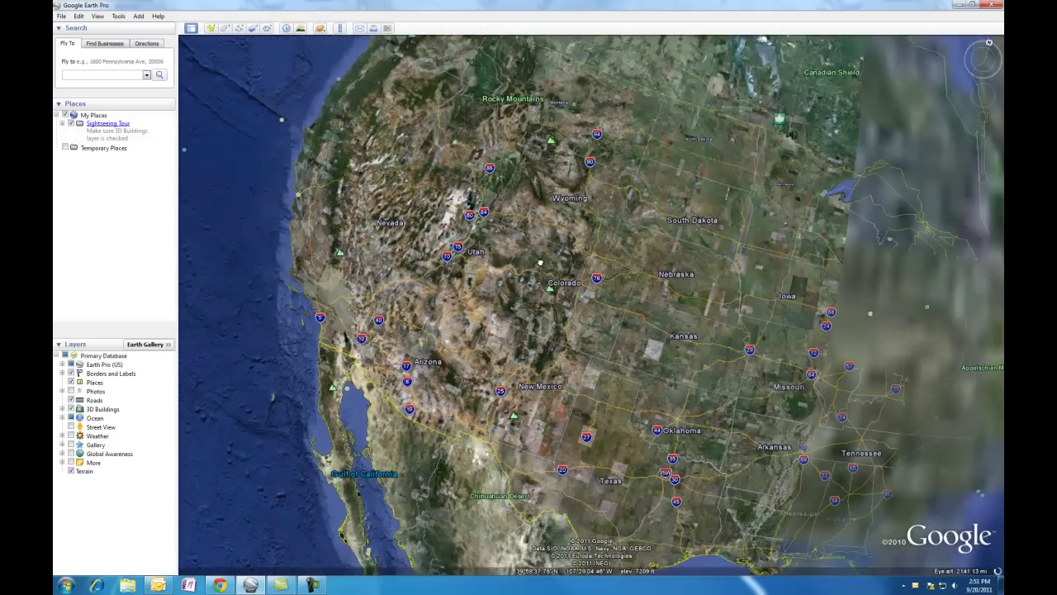
pyautogui.moveTo(736, 196); pyautogui.dragTo(547, 210)
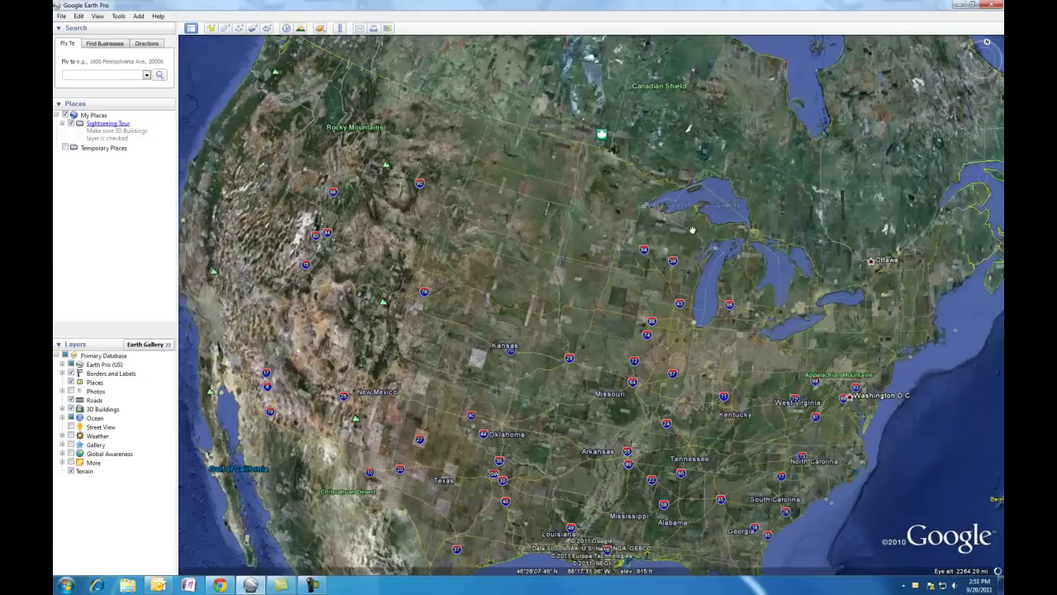
# - Turn the map so north faces up and center the view on the contiguous United States
pyautogui.moveTo(981, 51)
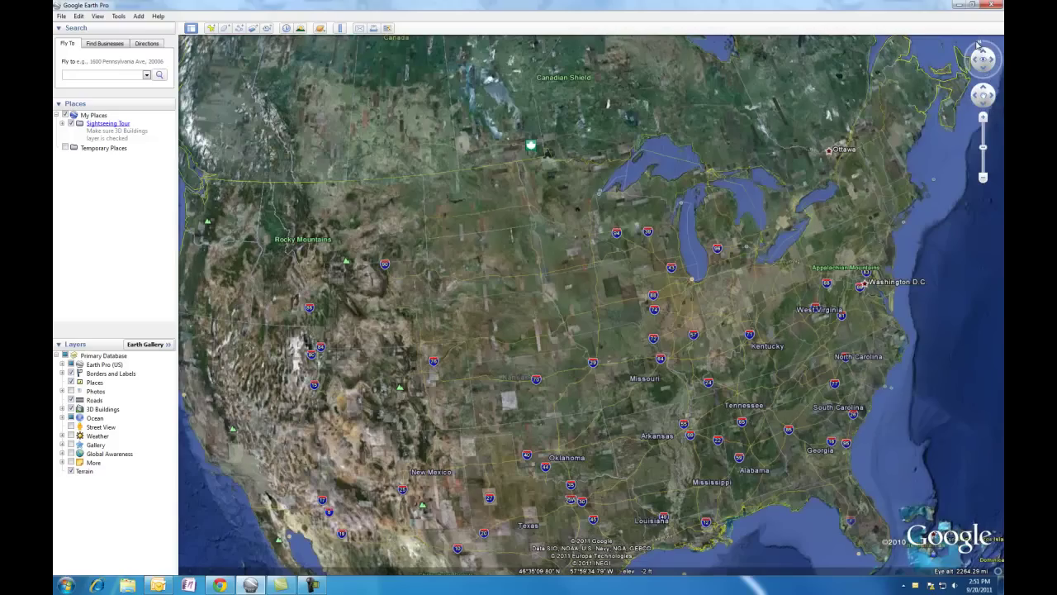
pyautogui.click(978, 45)
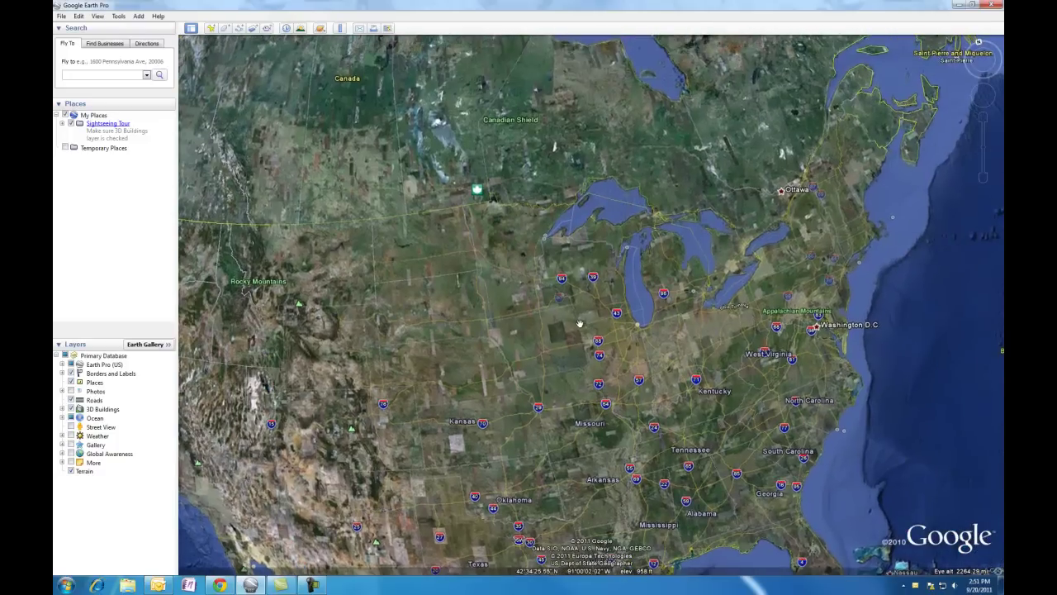
pyautogui.moveTo(580, 323); pyautogui.dragTo(585, 282)
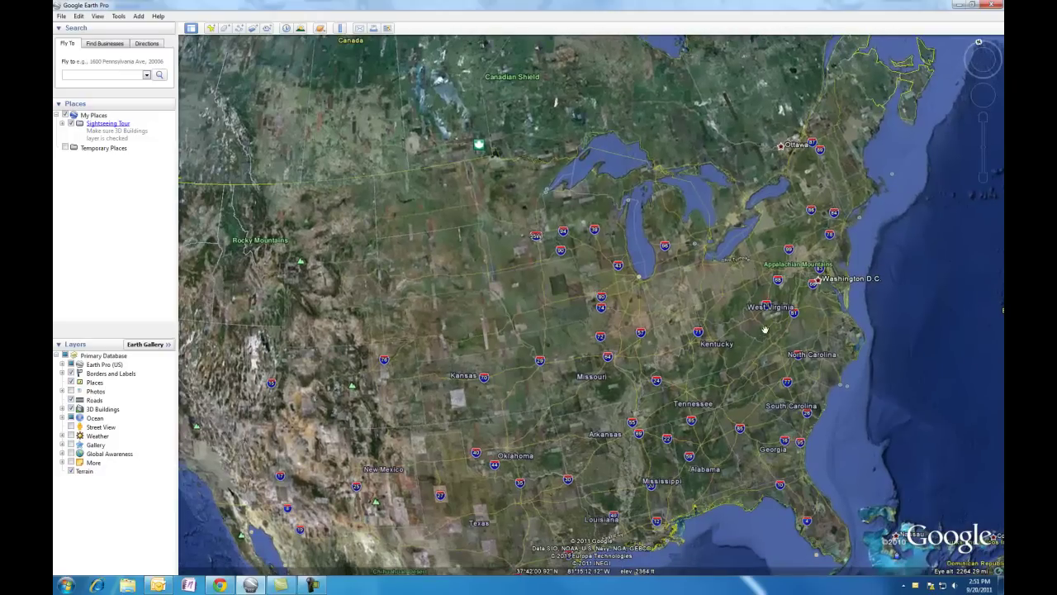
pyautogui.moveTo(587, 438); pyautogui.dragTo(683, 384)
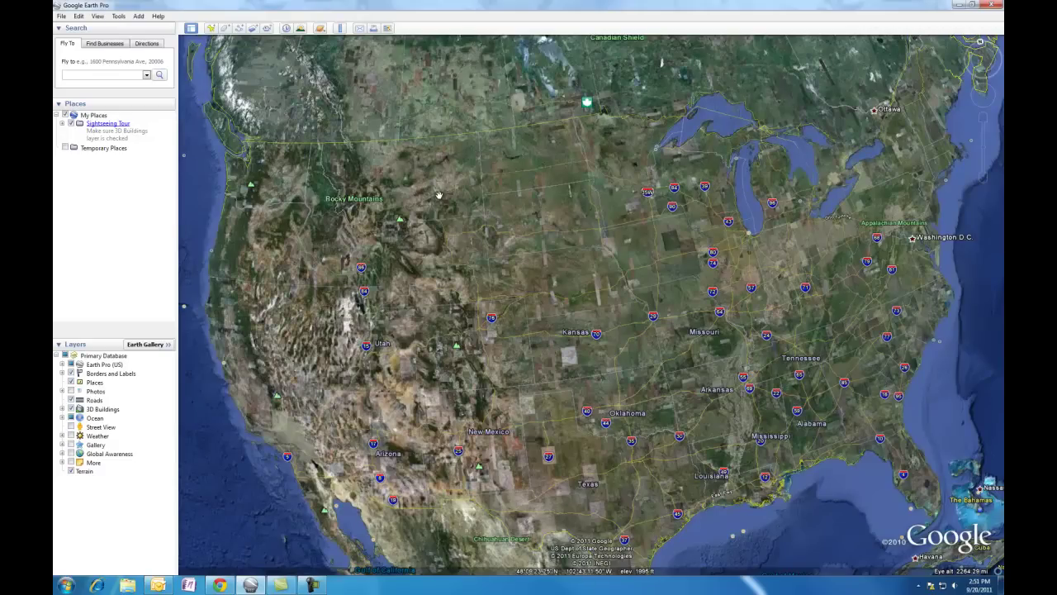
# - Fly to Menominee, MI
pyautogui.click(113, 75)
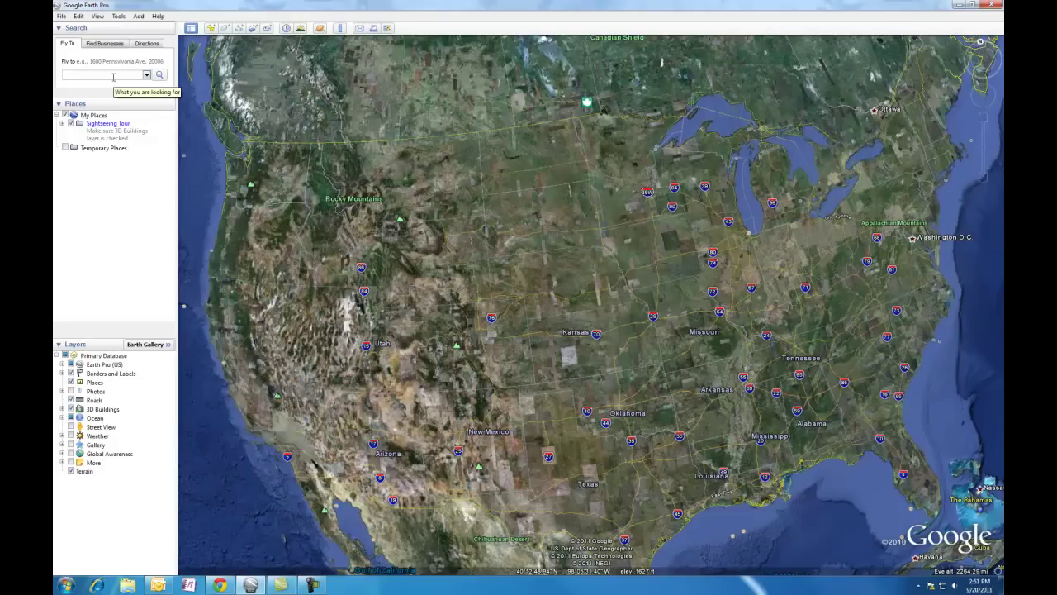
pyautogui.write('Menominee, MI')
pyautogui.press('Return')
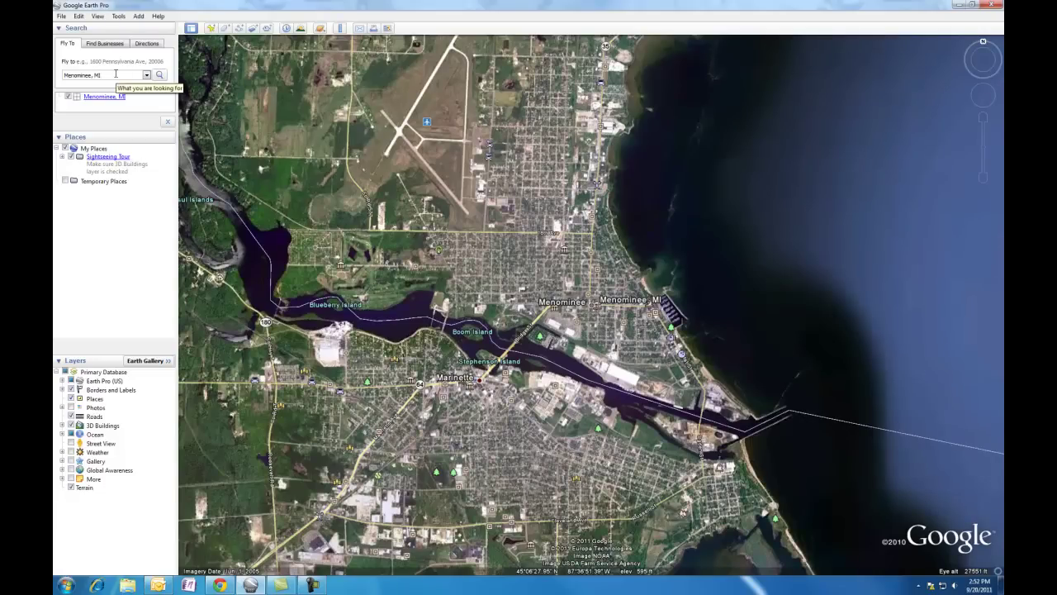
# - Fly to the coordinates 45N, 87W
pyautogui.moveTo(116, 74); pyautogui.dragTo(59, 77)
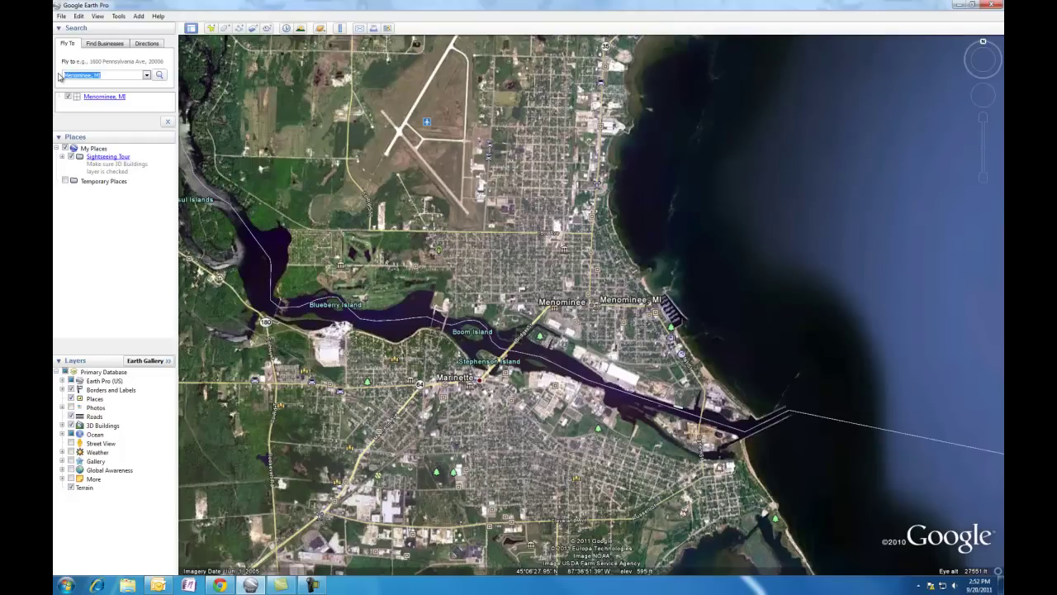
pyautogui.write('45N, 87W')
pyautogui.press('Return')
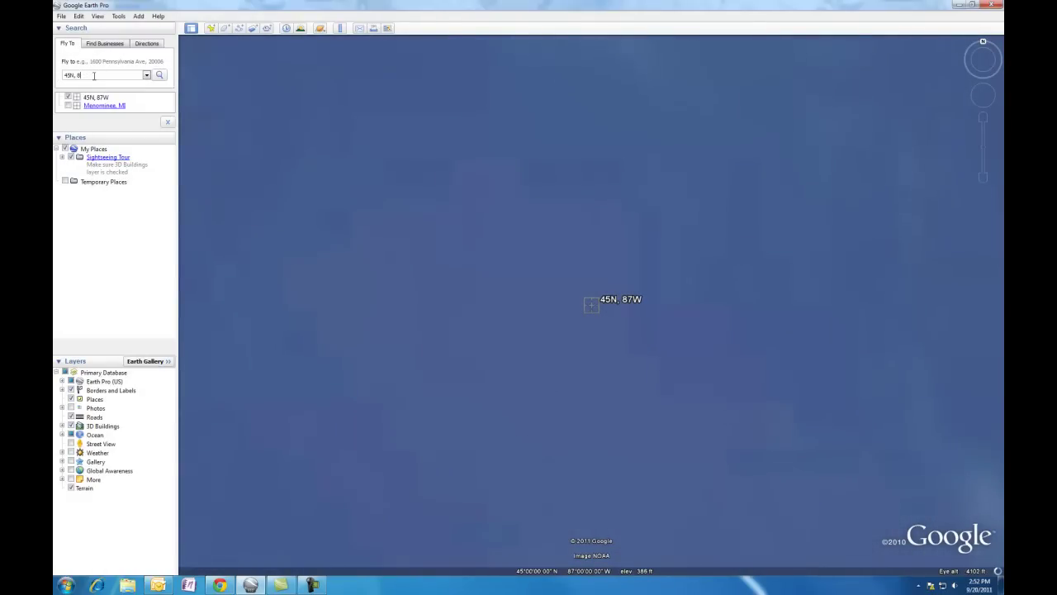
# - Fly to the coordinates 45N, 89W and view the surrounding Wisconsin area west to Wausau
pyautogui.write('89')
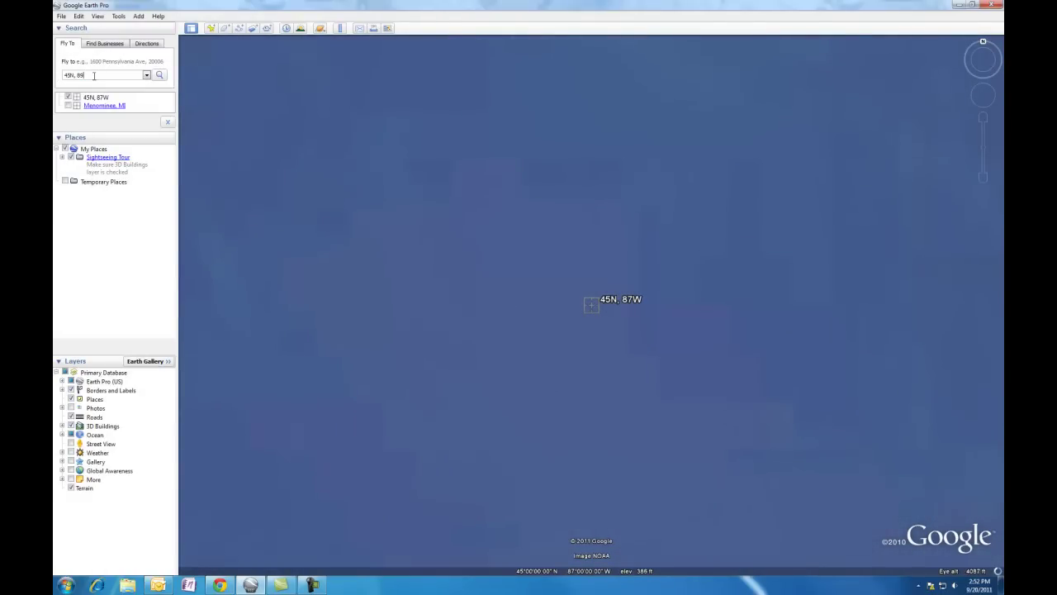
pyautogui.press('Return')
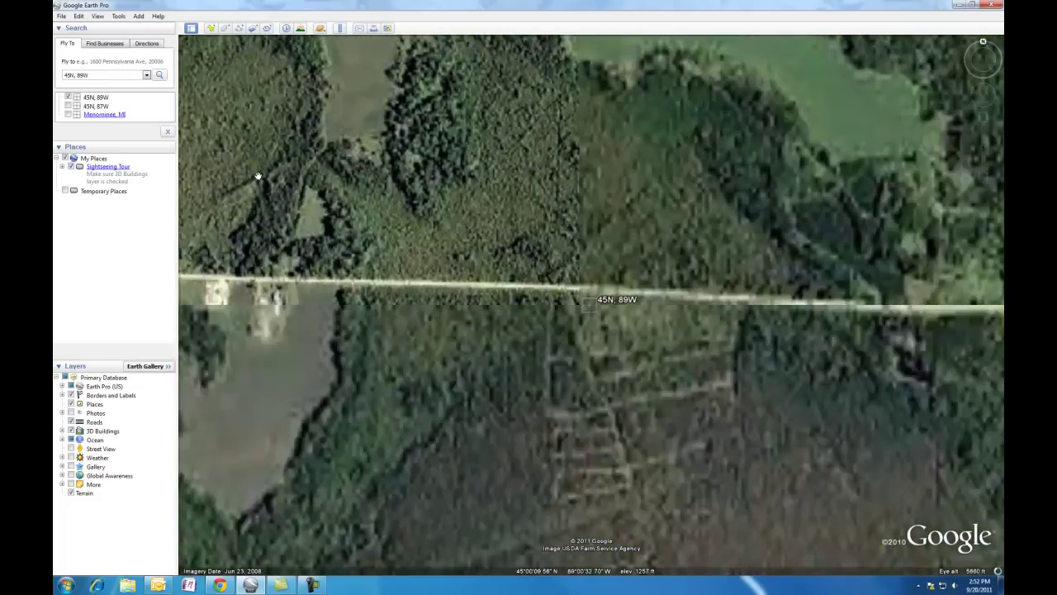
pyautogui.scroll(-5, 243, 169)
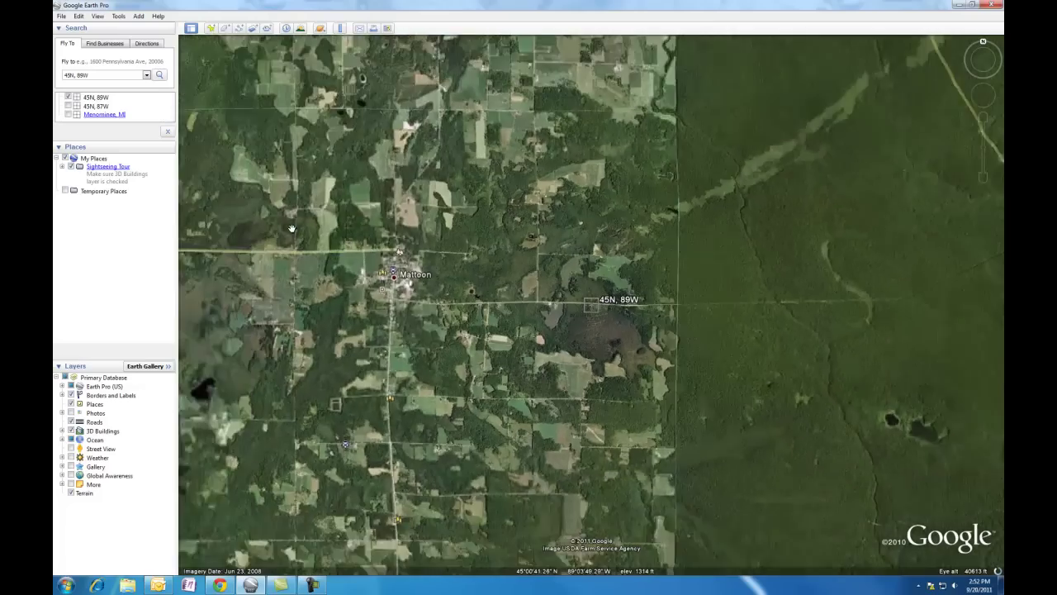
pyautogui.scroll(-5, 292, 228)
pyautogui.scroll(-3, 291, 228)
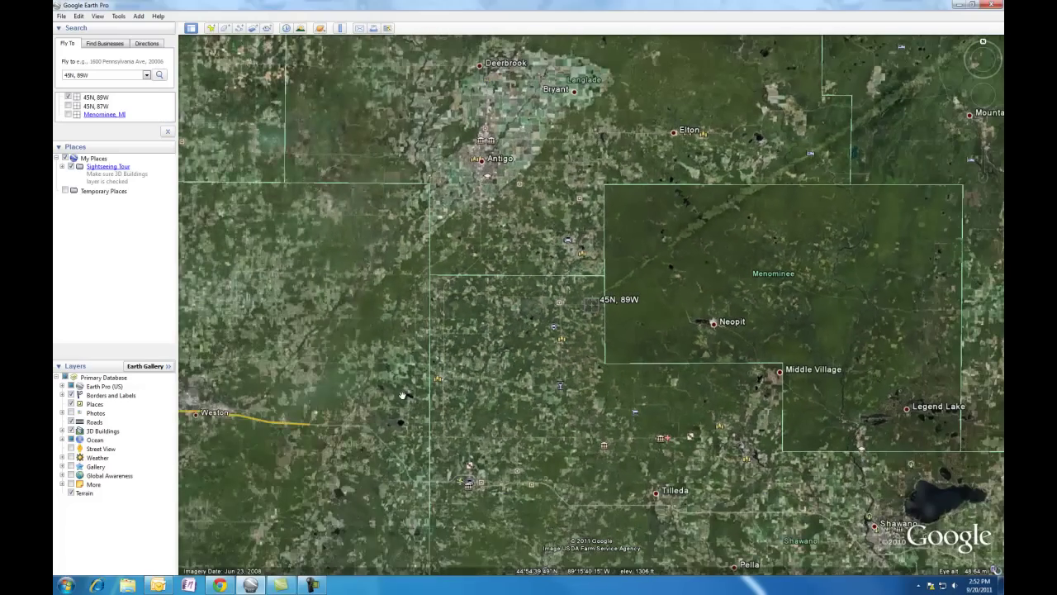
pyautogui.moveTo(406, 390); pyautogui.dragTo(642, 312)
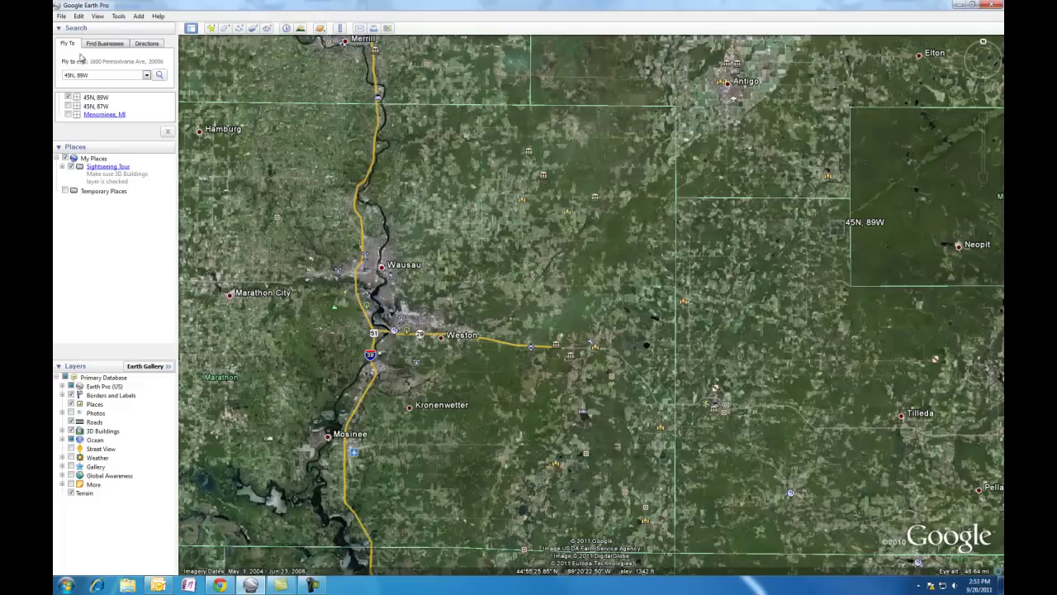
# - Search for Lambeau Field, WI and open the stadium's information balloon
pyautogui.moveTo(92, 75); pyautogui.dragTo(65, 75)
pyautogui.write('Lam')
pyautogui.press('Return')
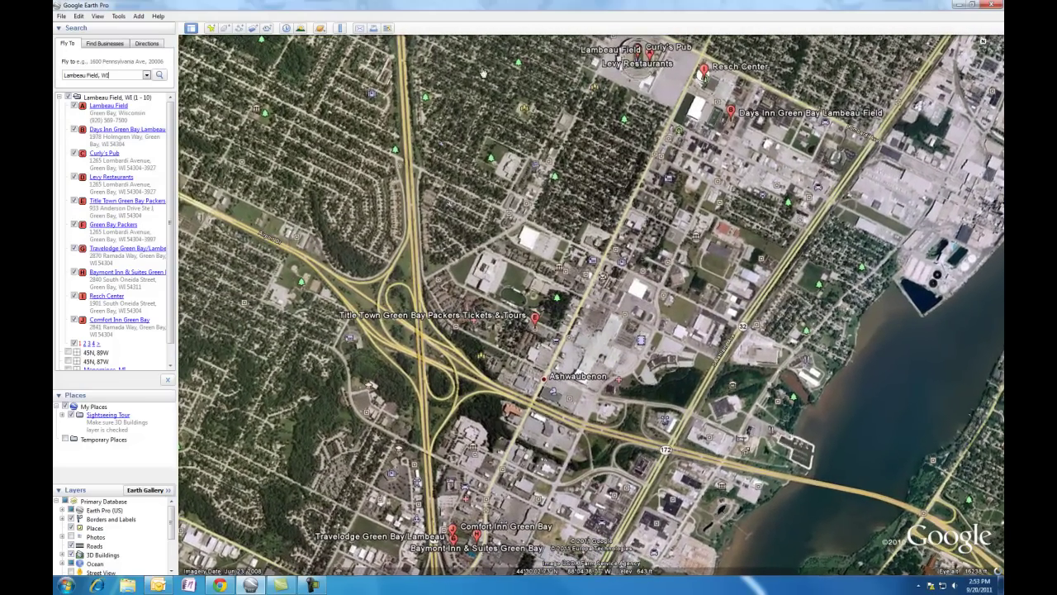
pyautogui.click(107, 102)
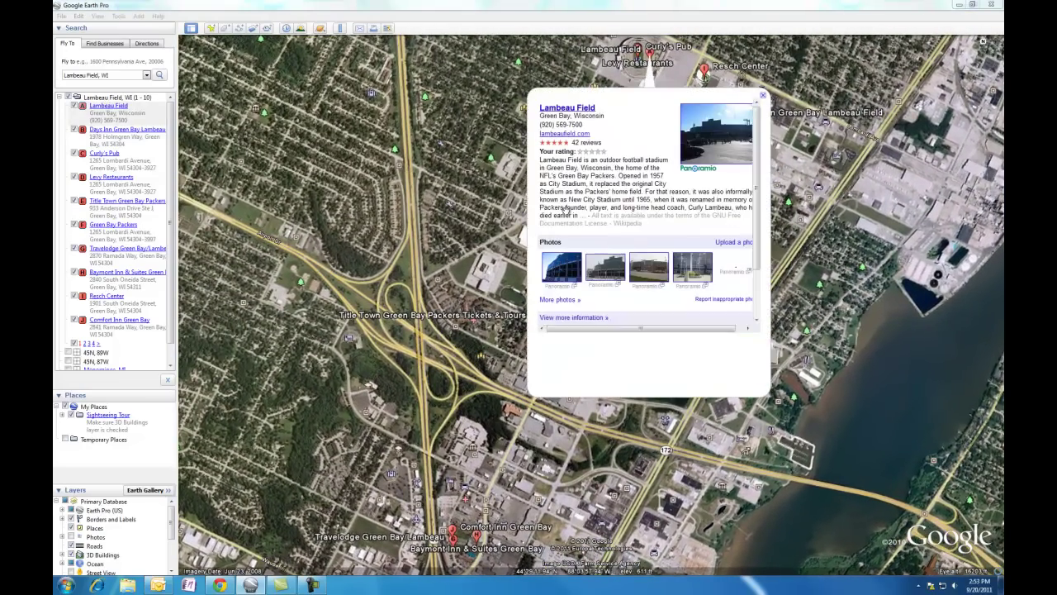
# - Close the information balloon and examine Lambeau Field at close range and with its surrounding neighbourhood
pyautogui.click(765, 98)
pyautogui.moveTo(748, 207); pyautogui.dragTo(743, 346)
pyautogui.scroll(5, 621, 284)
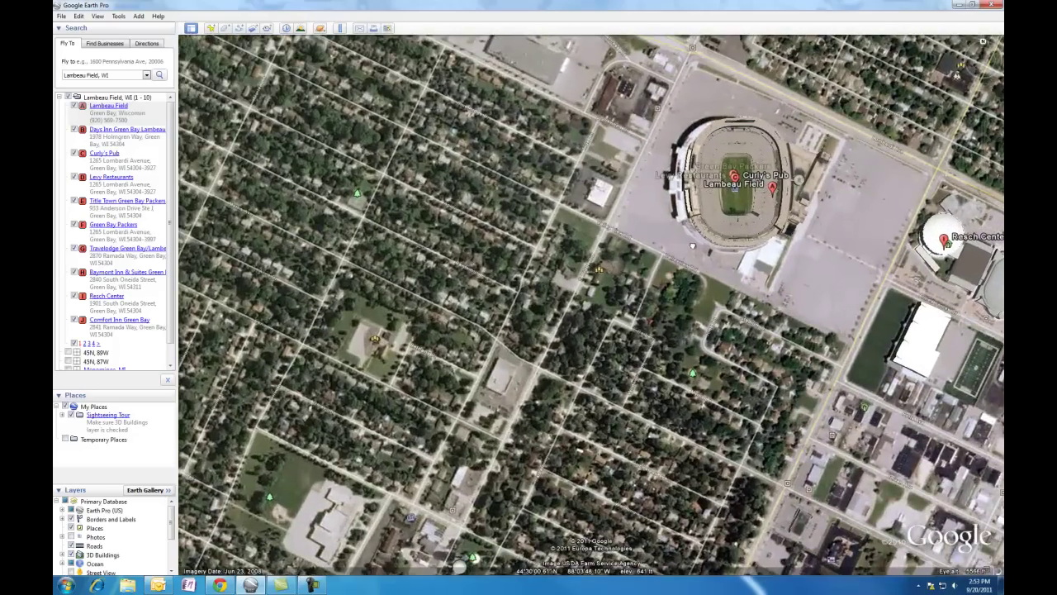
pyautogui.moveTo(621, 283); pyautogui.dragTo(625, 346)
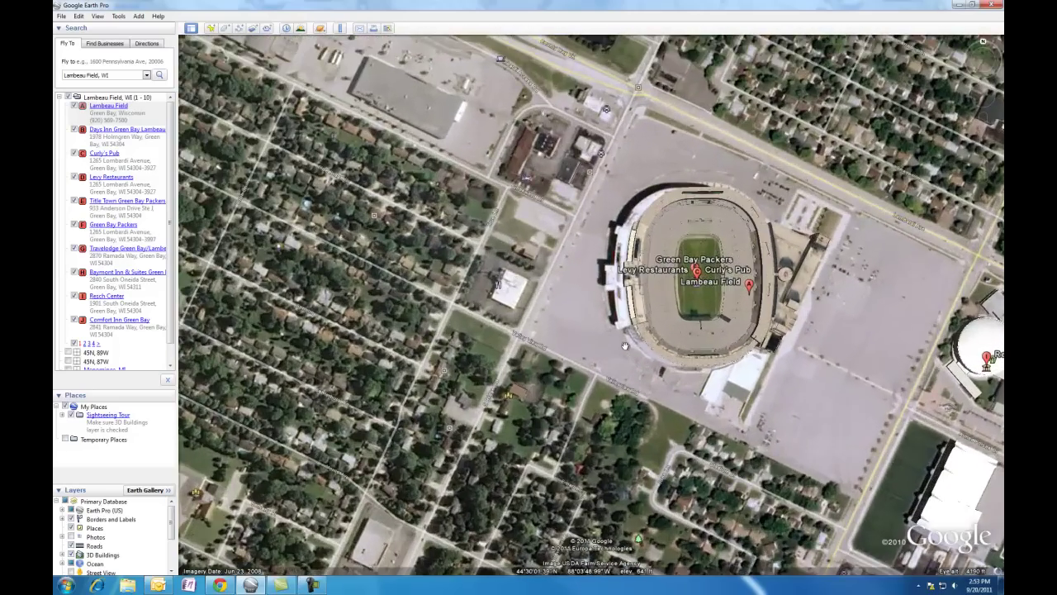
pyautogui.scroll(2, 625, 346)
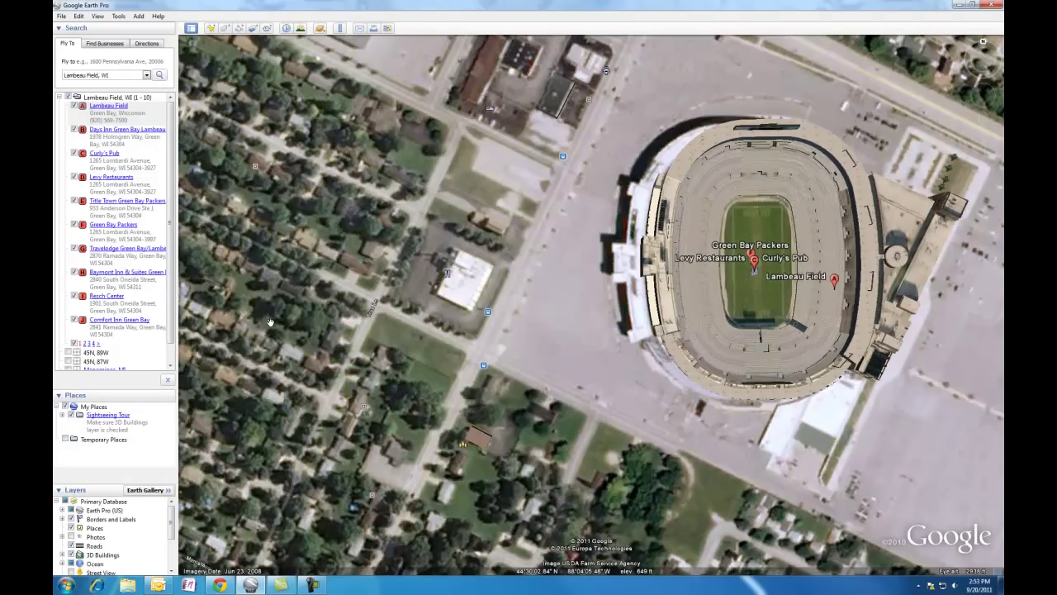
pyautogui.scroll(-5, 343, 402)
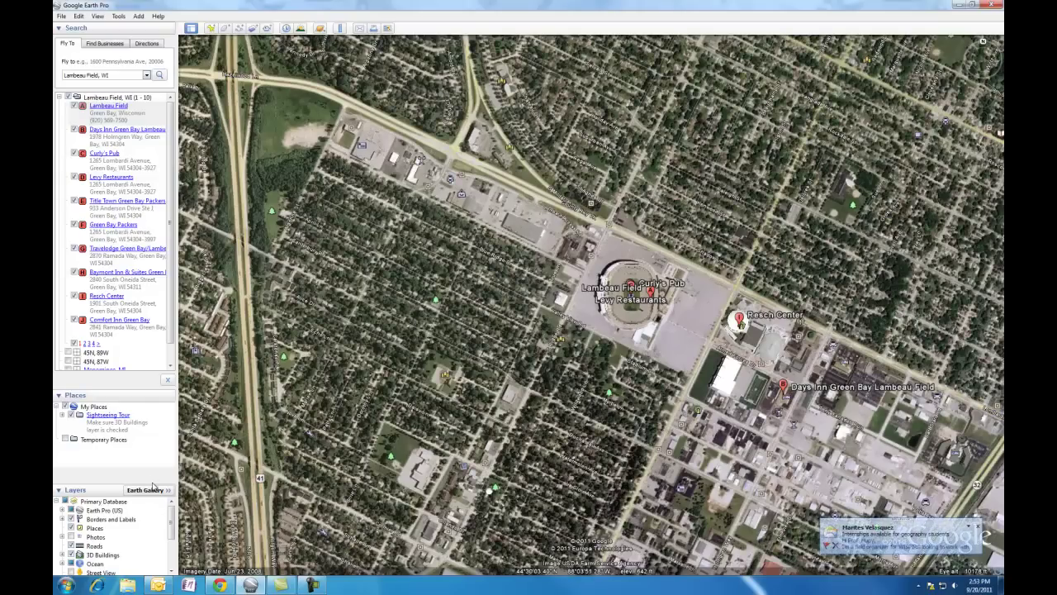
# - Clear the search results and load Google Earth Imagery Updates from the Earth Gallery
pyautogui.click(168, 379)
pyautogui.click(145, 346)
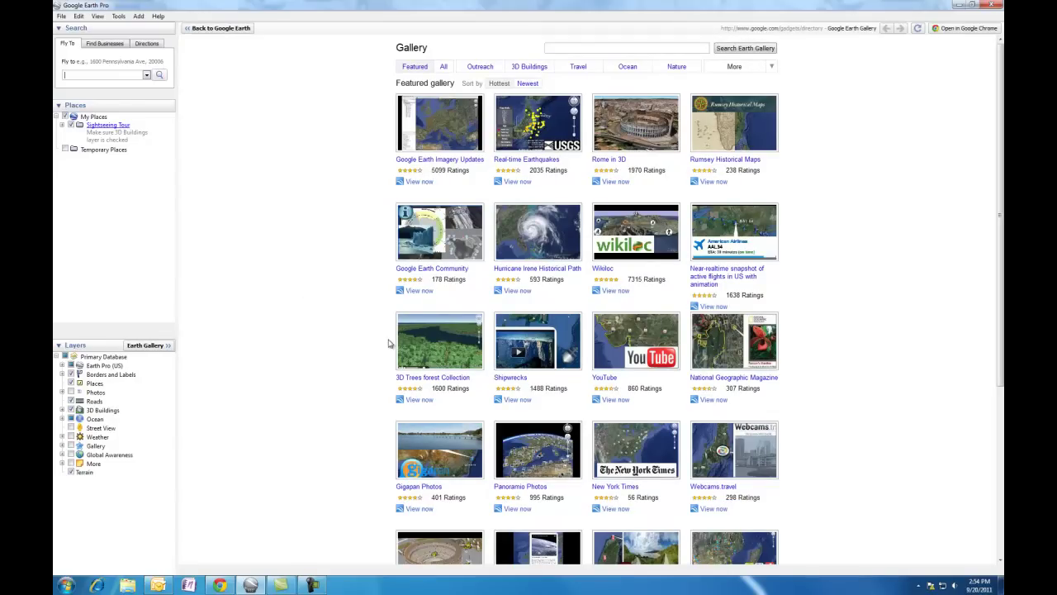
pyautogui.moveTo(424, 369)
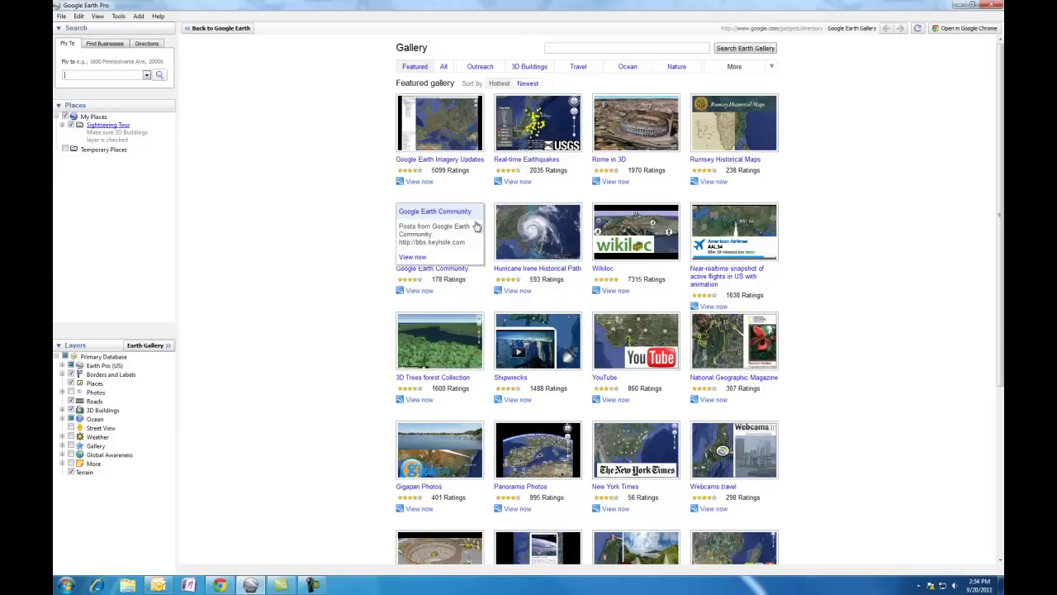
pyautogui.moveTo(454, 156)
pyautogui.click(413, 191)
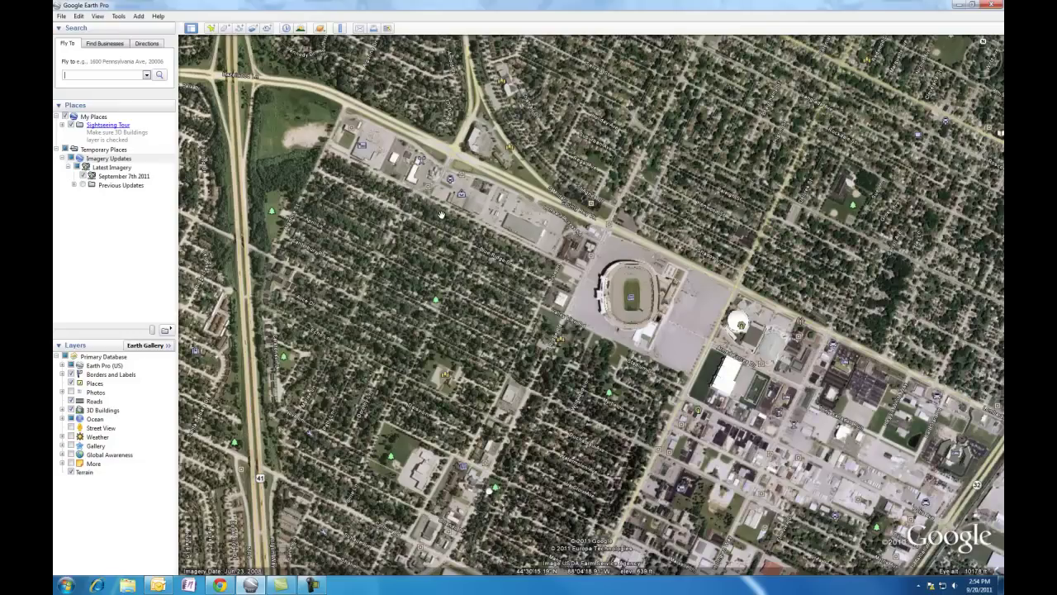
# - Fly to the September 7th 2011 imagery update and view its outlined areas across the Midwest
pyautogui.doubleClick(122, 179)
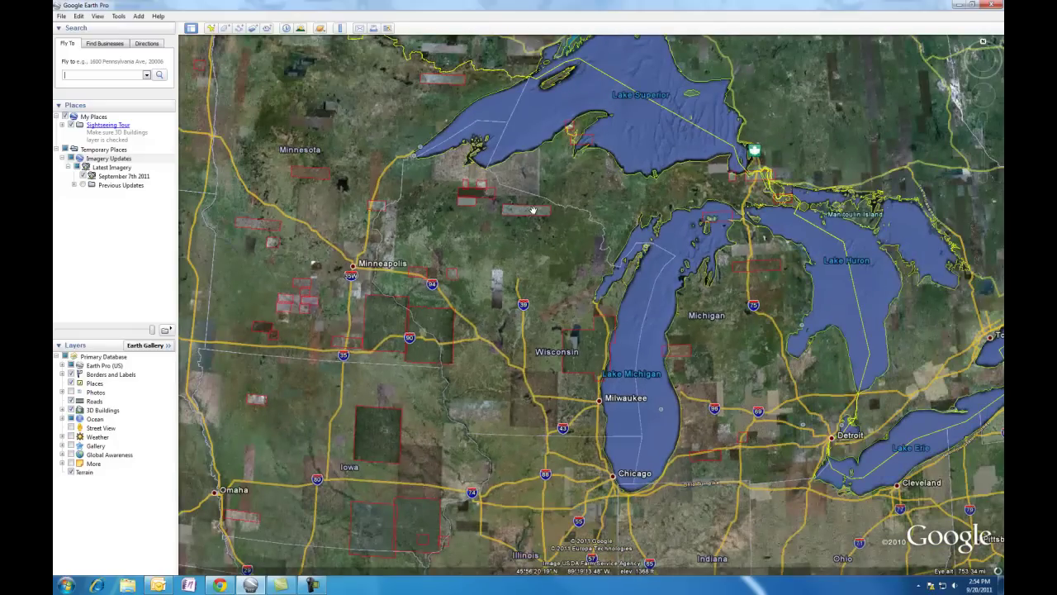
pyautogui.moveTo(437, 344); pyautogui.dragTo(580, 312)
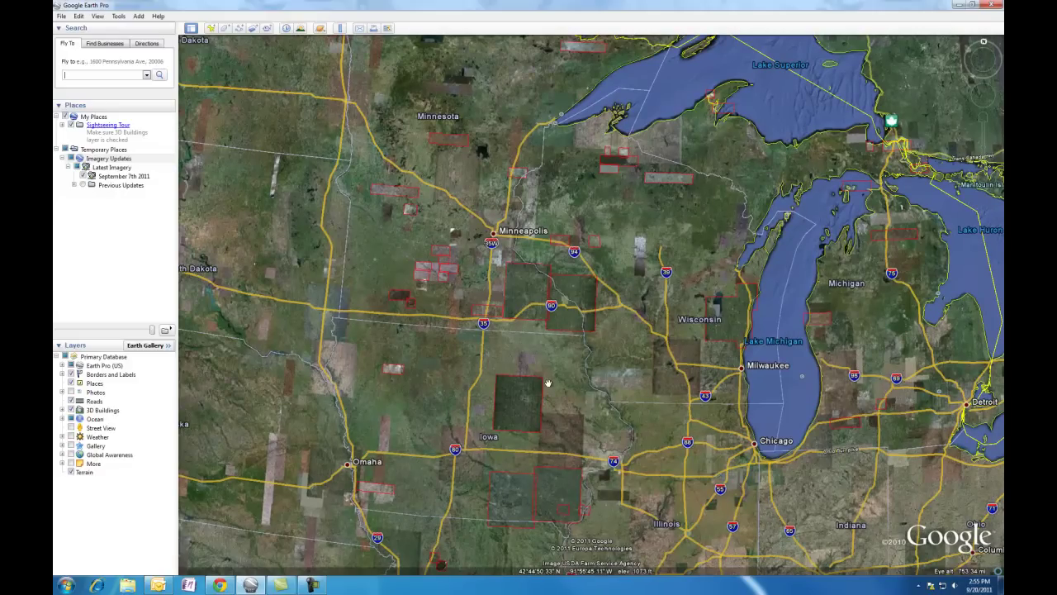
pyautogui.scroll(-2, 548, 383)
pyautogui.scroll(-2, 548, 382)
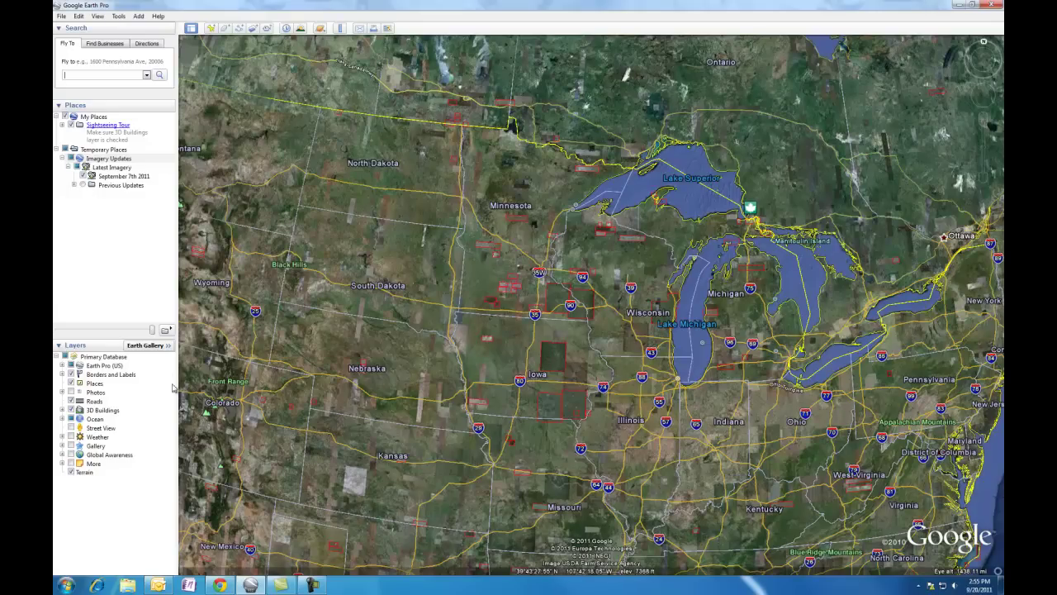
# - Delete the Imagery Updates content from Temporary Places
pyautogui.rightClick(97, 159)
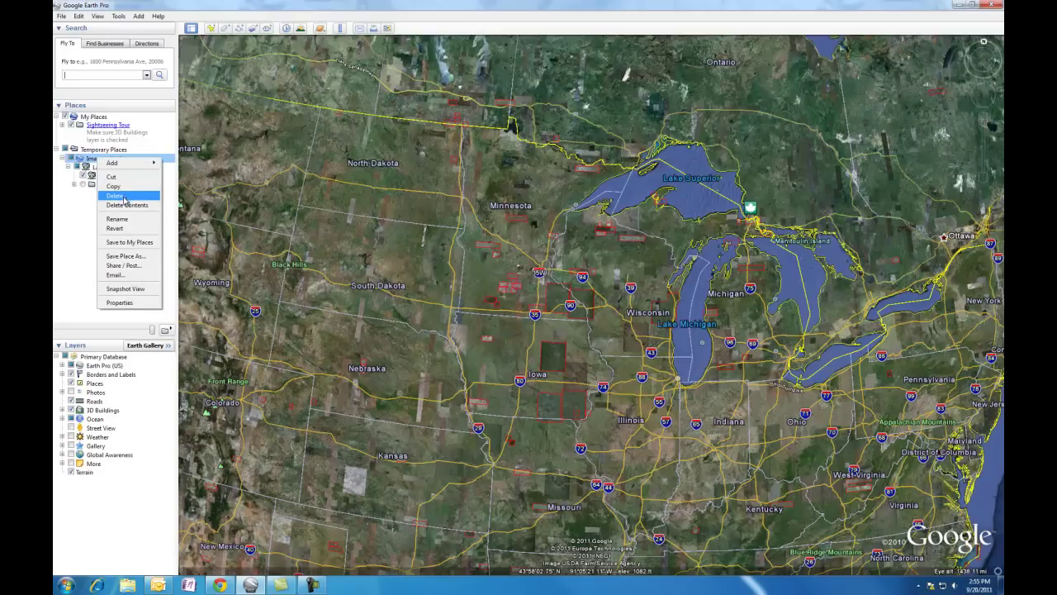
pyautogui.click(124, 200)
pyautogui.click(508, 299)
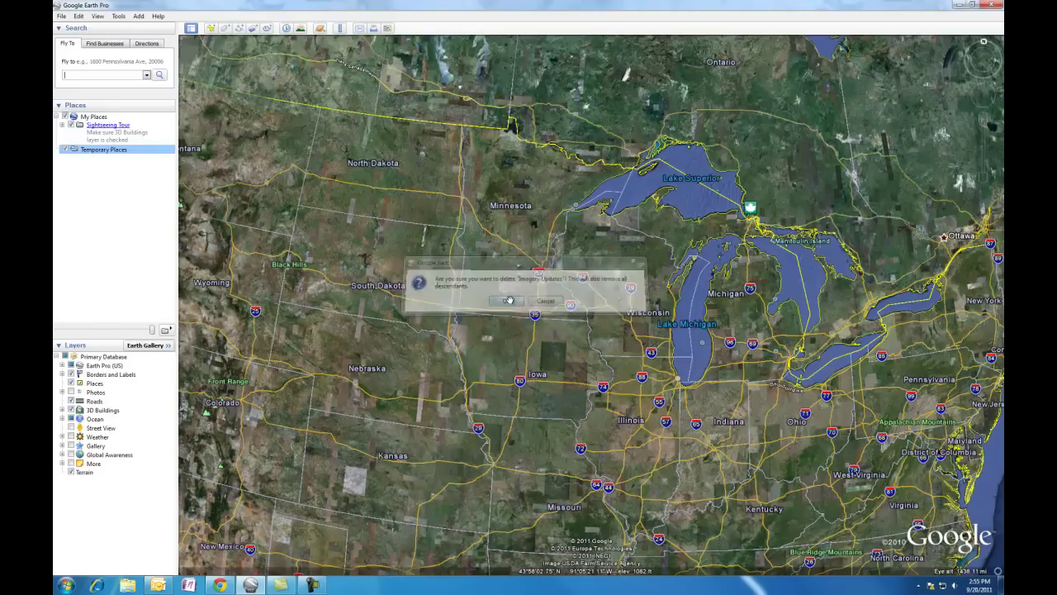
# - Search the Earth Gallery for wild fires and look through the results
pyautogui.click(155, 346)
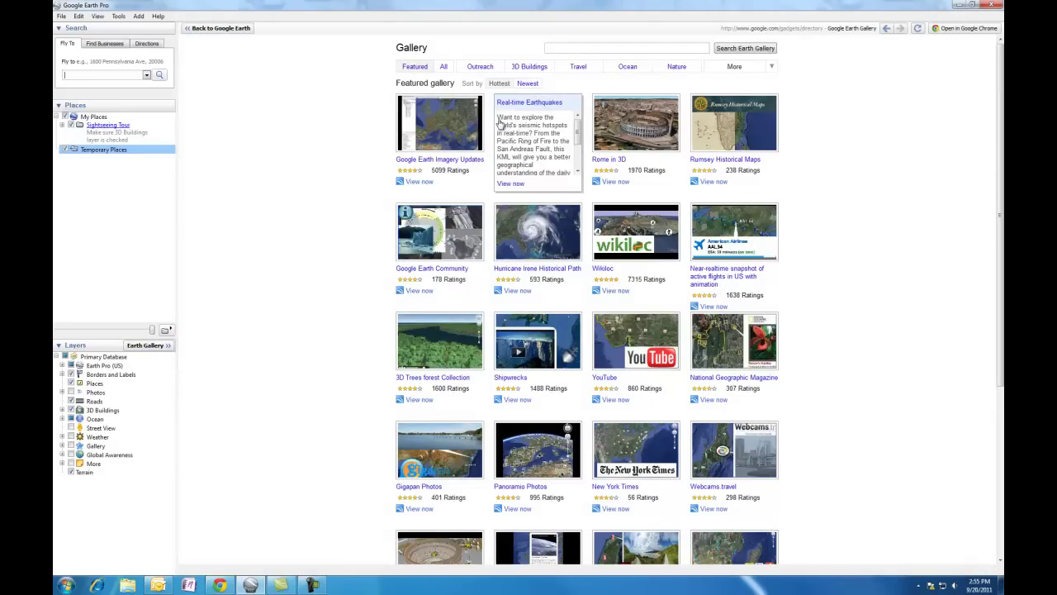
pyautogui.click(597, 49)
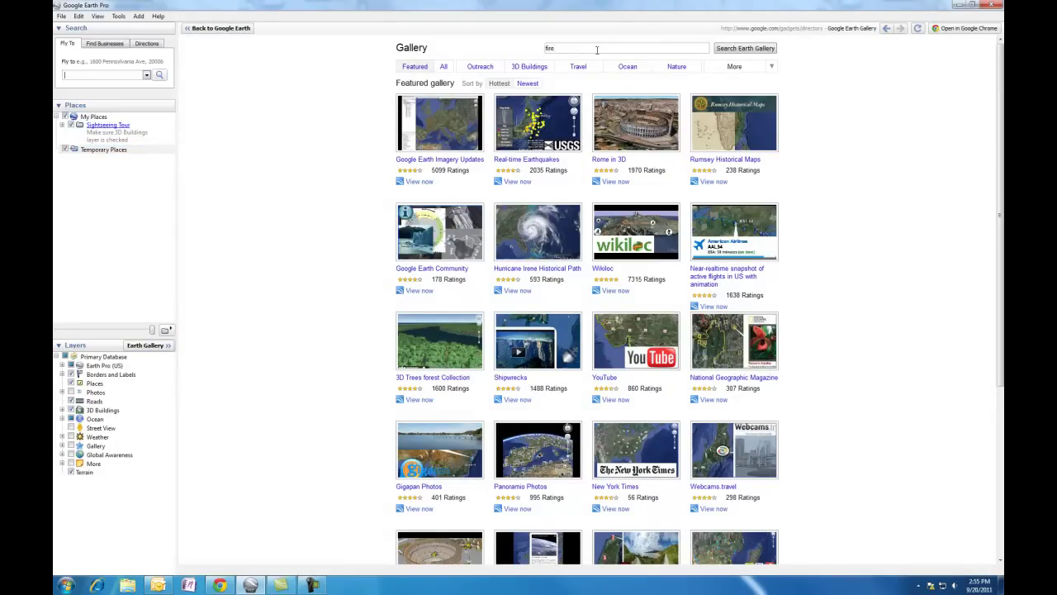
pyautogui.write('wild fires')
pyautogui.press('Return')
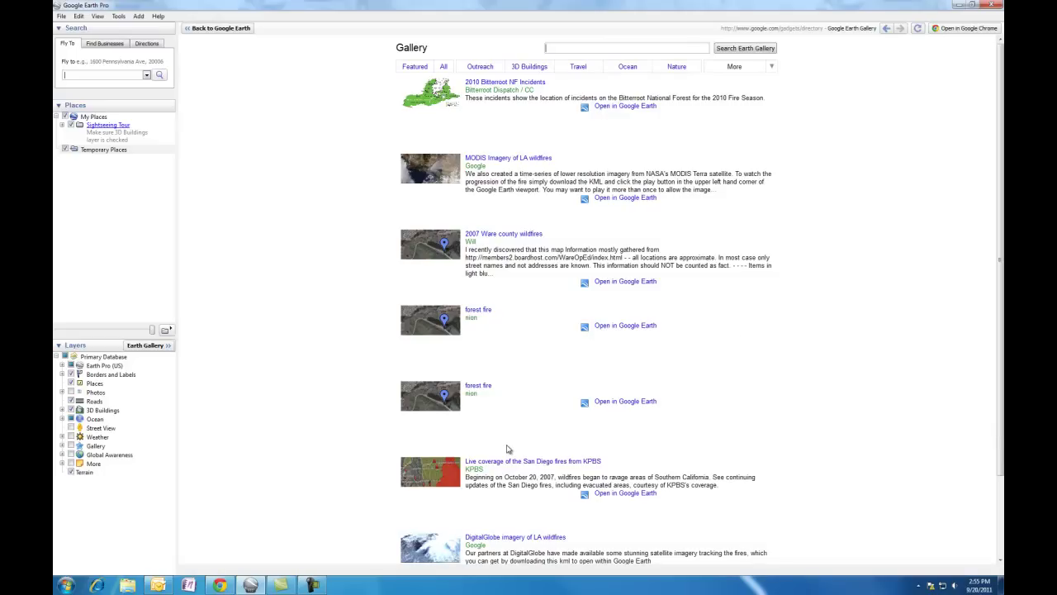
pyautogui.scroll(-3, 508, 444)
pyautogui.scroll(3, 510, 440)
# - Find Appalachian Mountaintop Removal in the Earth Gallery, load it and expand its contents under Temporary Places
pyautogui.press('Return')
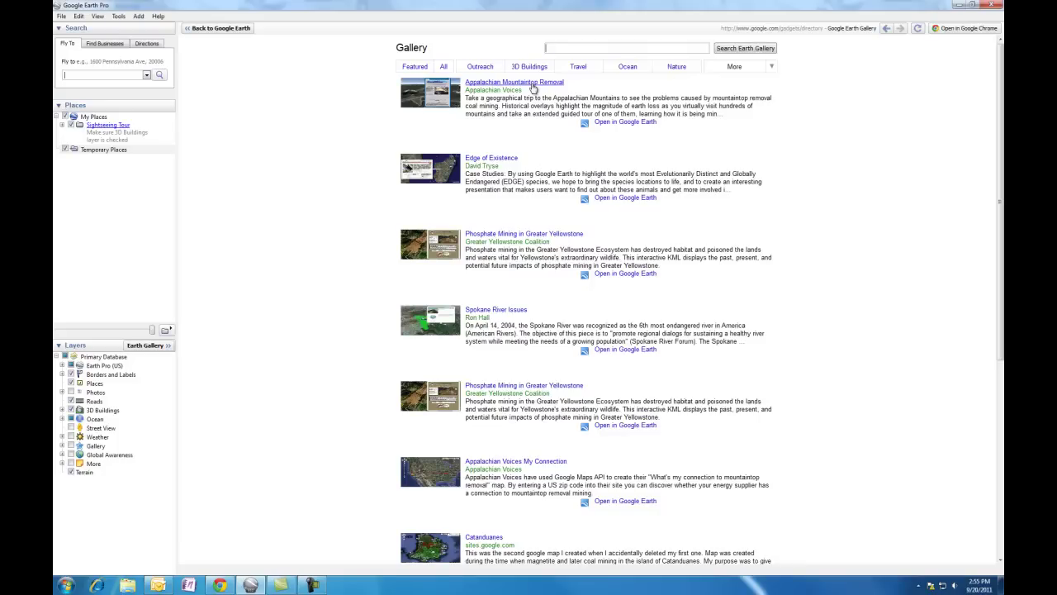
pyautogui.click(622, 124)
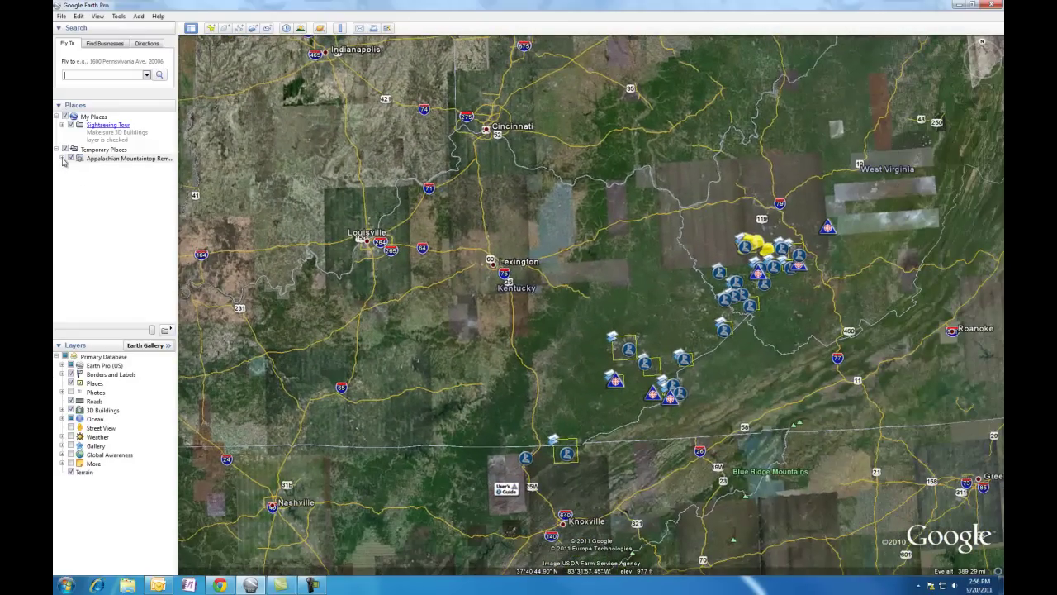
pyautogui.click(62, 158)
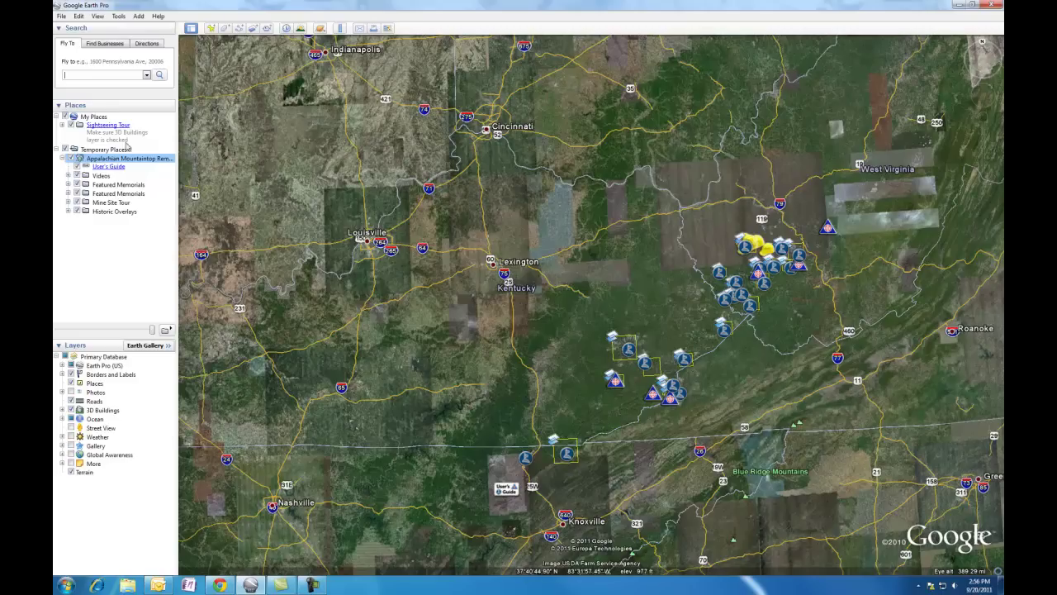
# - Delete Appalachian Mountaintop Removal and everything in it from Temporary Places
pyautogui.rightClick(150, 162)
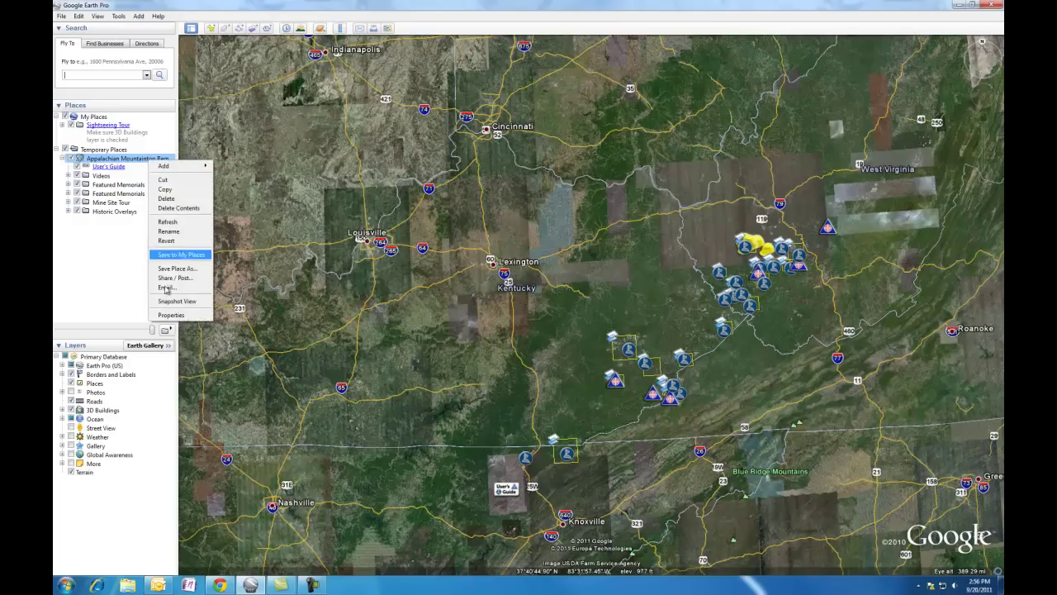
pyautogui.click(166, 199)
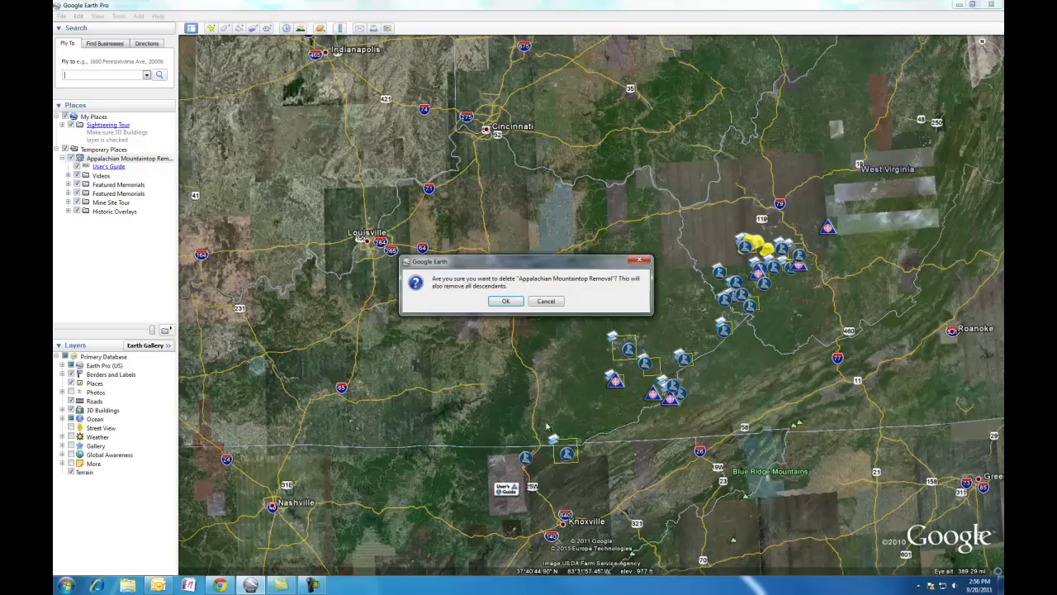
pyautogui.click(506, 301)
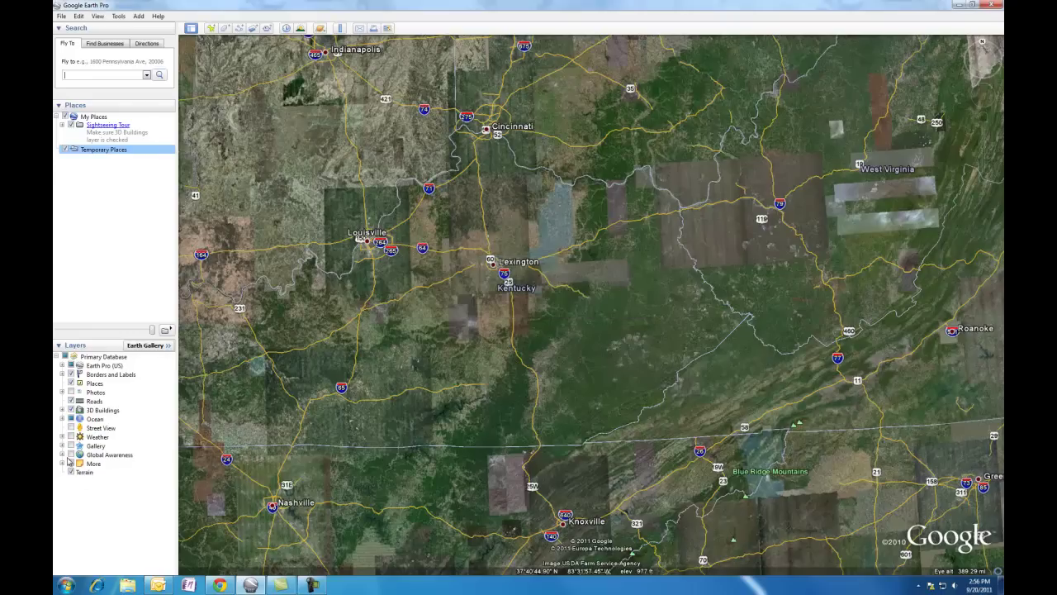
# - Turn on the Global Awareness layer and expand its list of sublayers
pyautogui.click(72, 455)
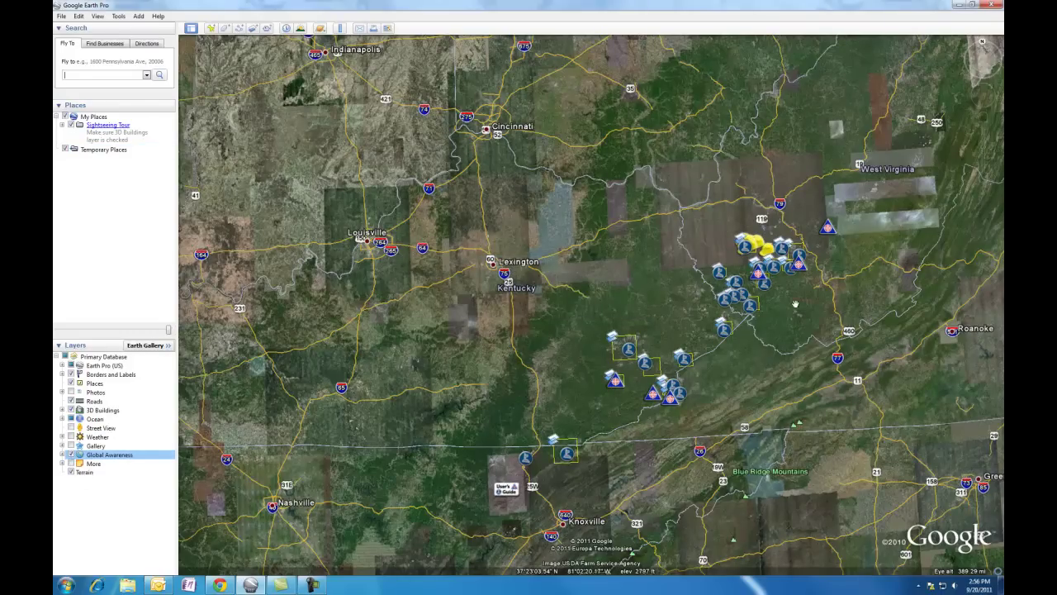
pyautogui.scroll(-5, 637, 375)
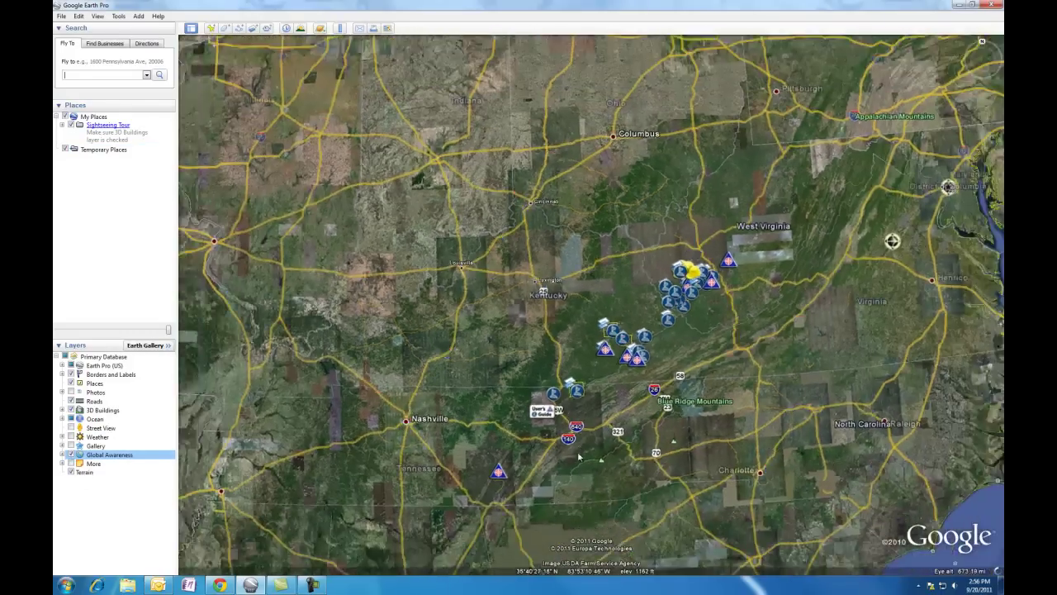
pyautogui.click(62, 456)
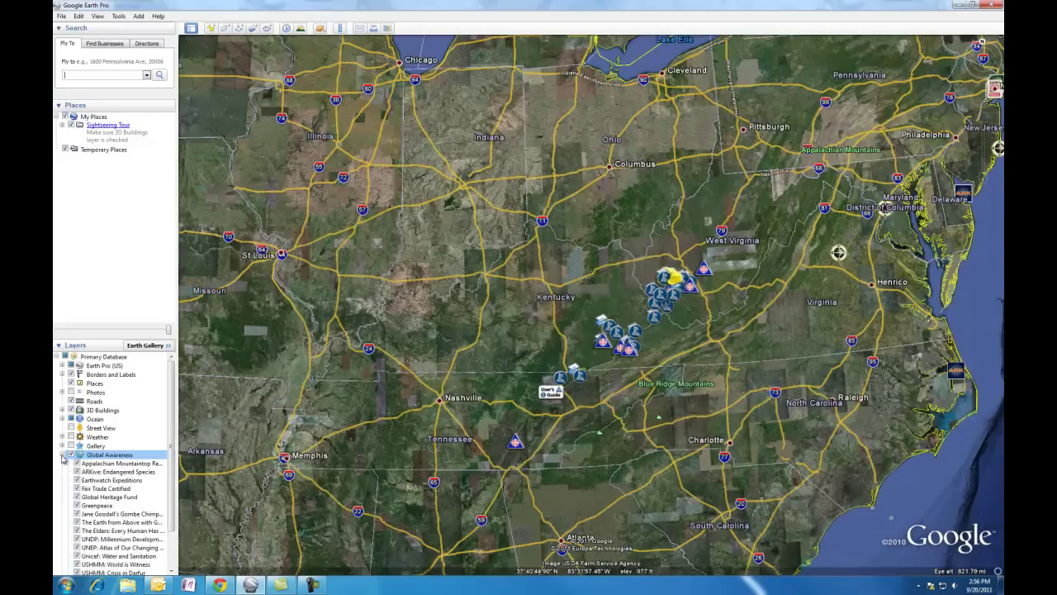
pyautogui.scroll(-2, 172, 423)
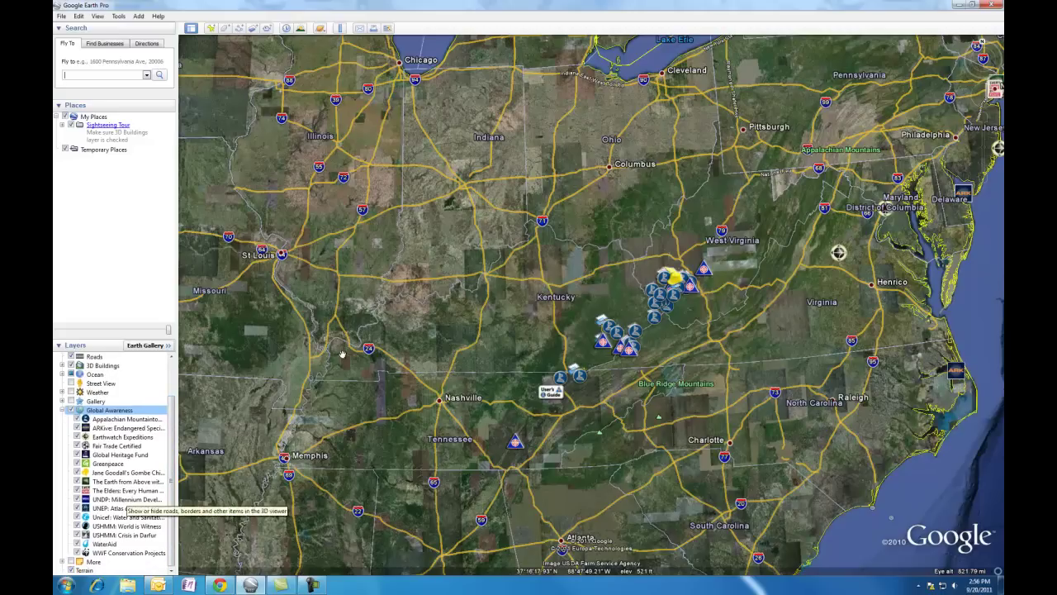
# - Go to the western United States, view the UNEP Powder River Basin balloon in northeast Wyoming, and close it
pyautogui.moveTo(304, 423); pyautogui.dragTo(878, 454)
pyautogui.moveTo(456, 347); pyautogui.dragTo(706, 371)
pyautogui.scroll(-3, 282, 294)
pyautogui.scroll(-3, 281, 291)
pyautogui.moveTo(355, 234); pyautogui.dragTo(446, 396)
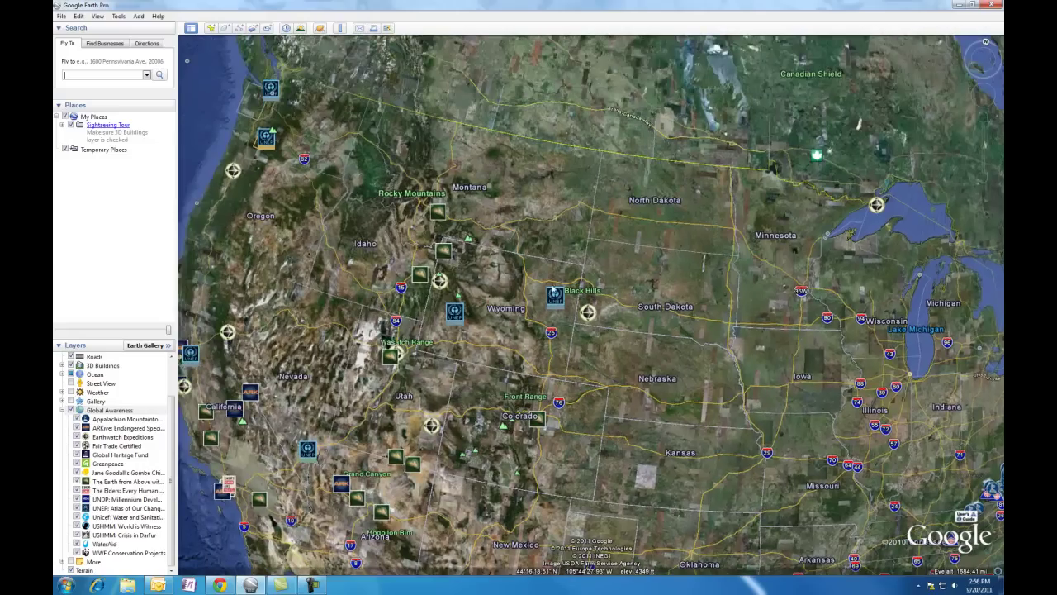
pyautogui.click(555, 296)
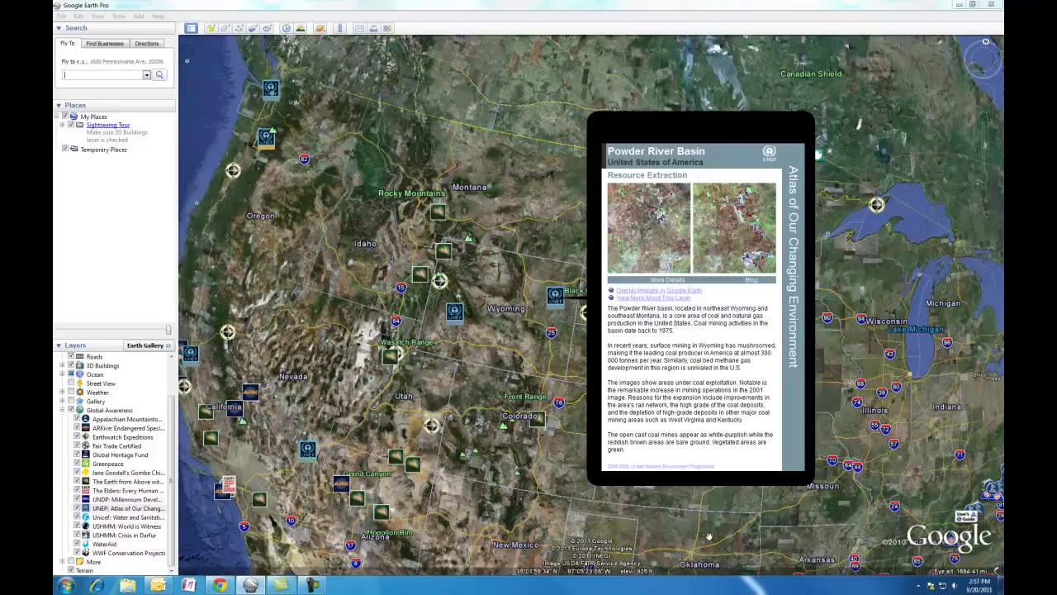
pyautogui.click(503, 211)
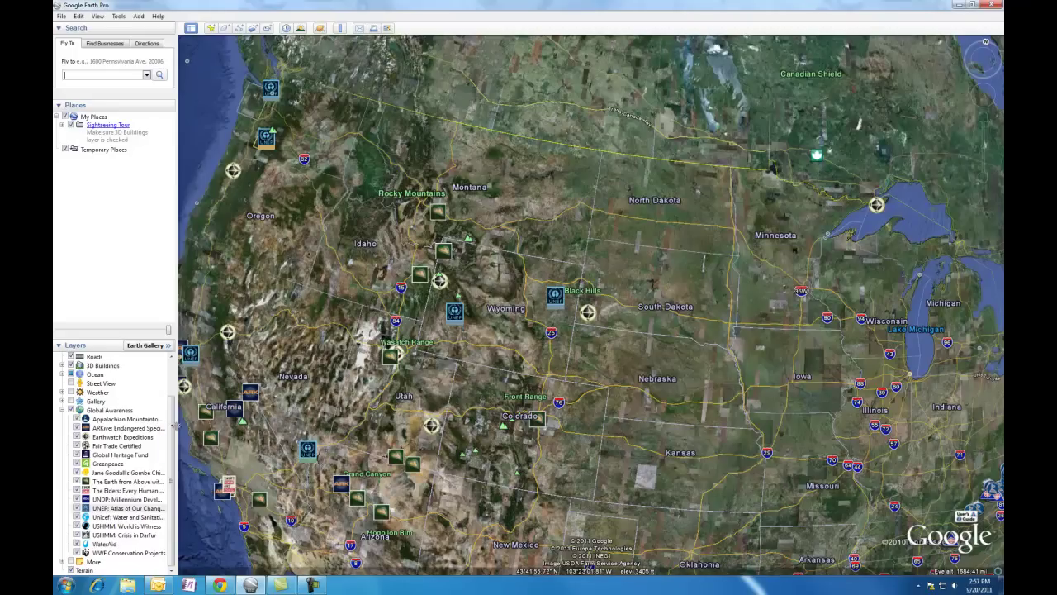
# - Turn off the Global Awareness layer with all its sublayers and collapse its list
pyautogui.moveTo(170, 403); pyautogui.dragTo(168, 366)
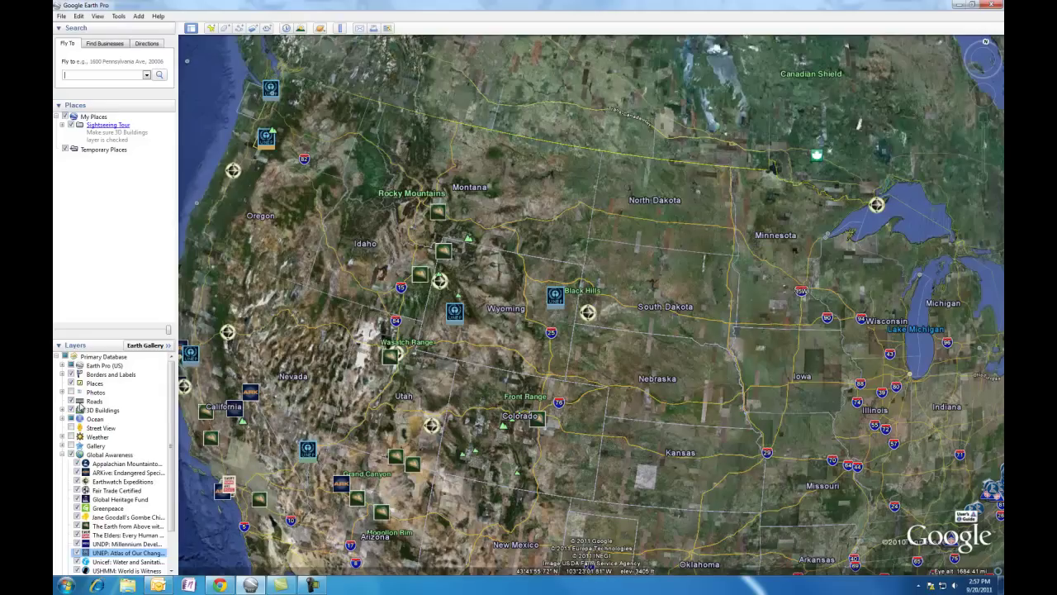
pyautogui.click(71, 454)
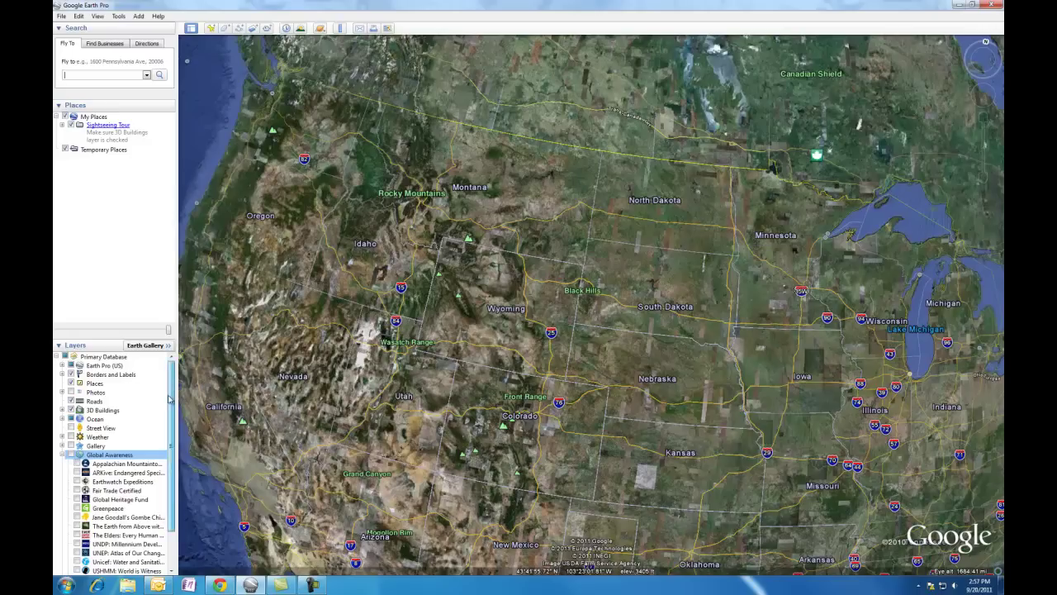
pyautogui.scroll(-3, 150, 465)
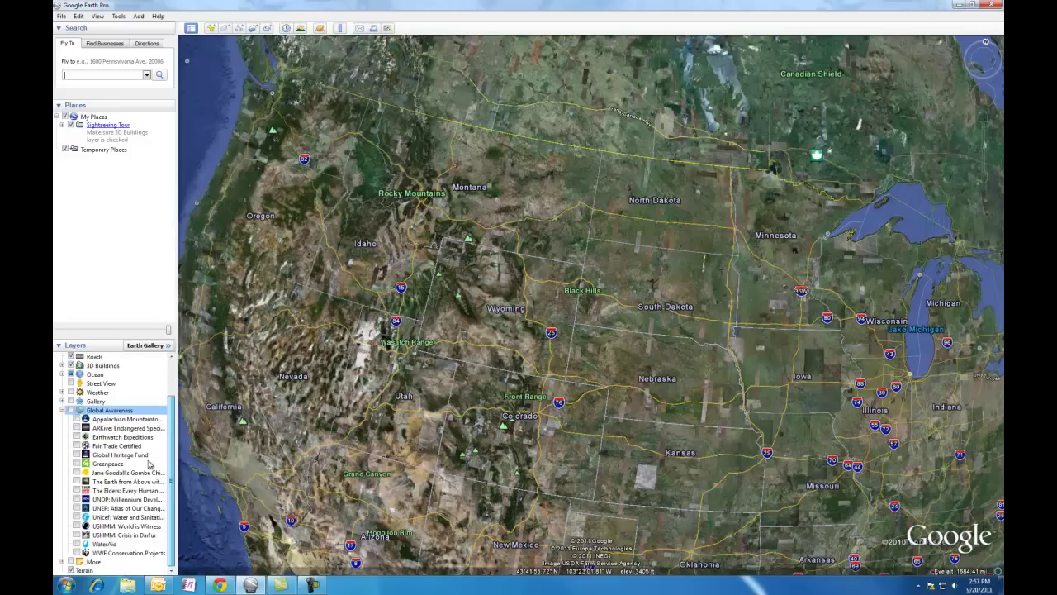
pyautogui.click(62, 410)
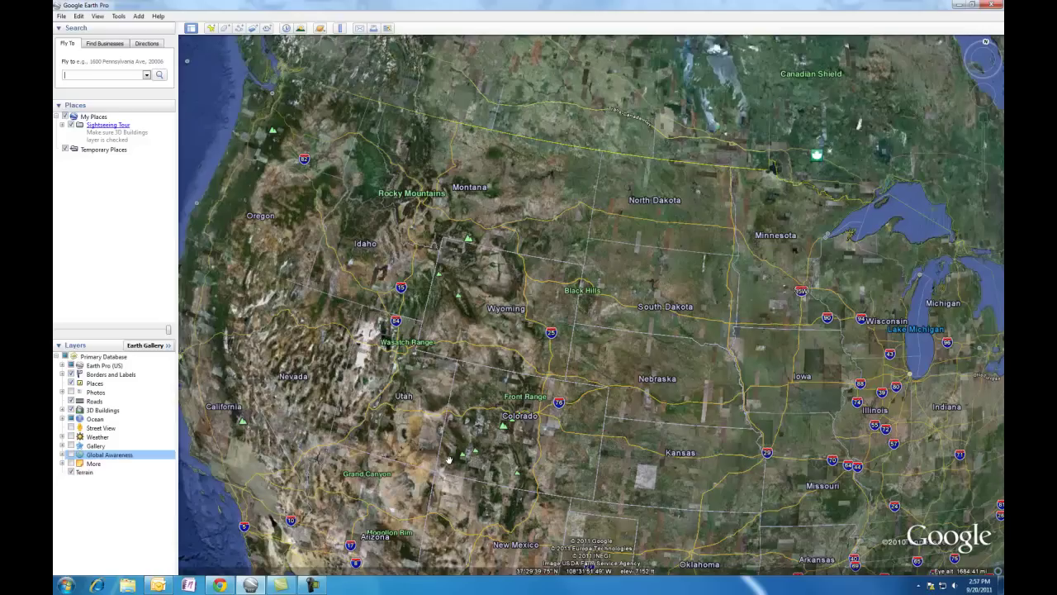